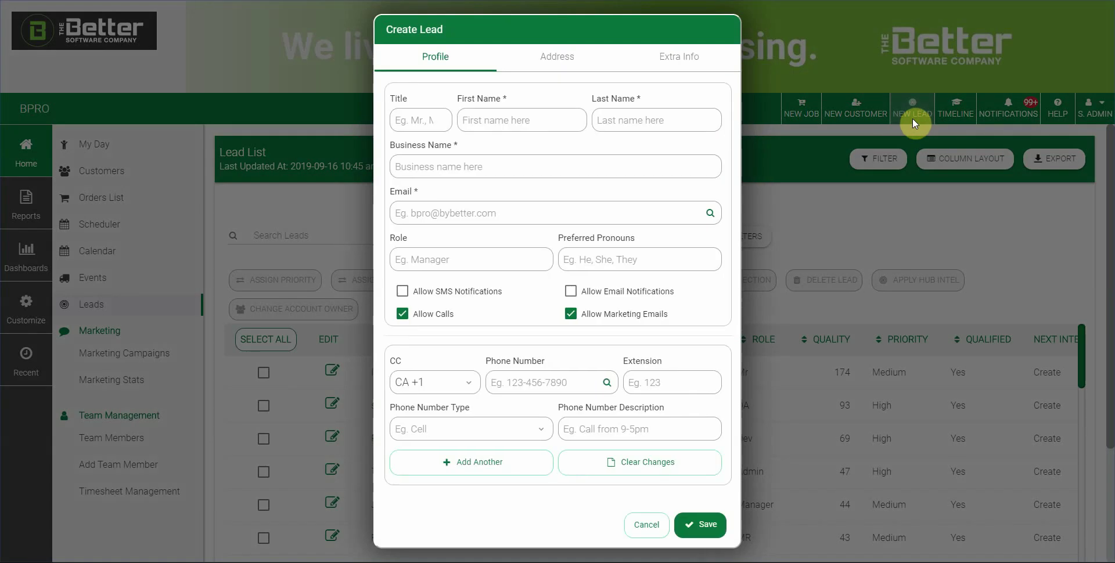
Click into the empty e-mail field of the new Create Lead form and back out.
left_click(511, 214)
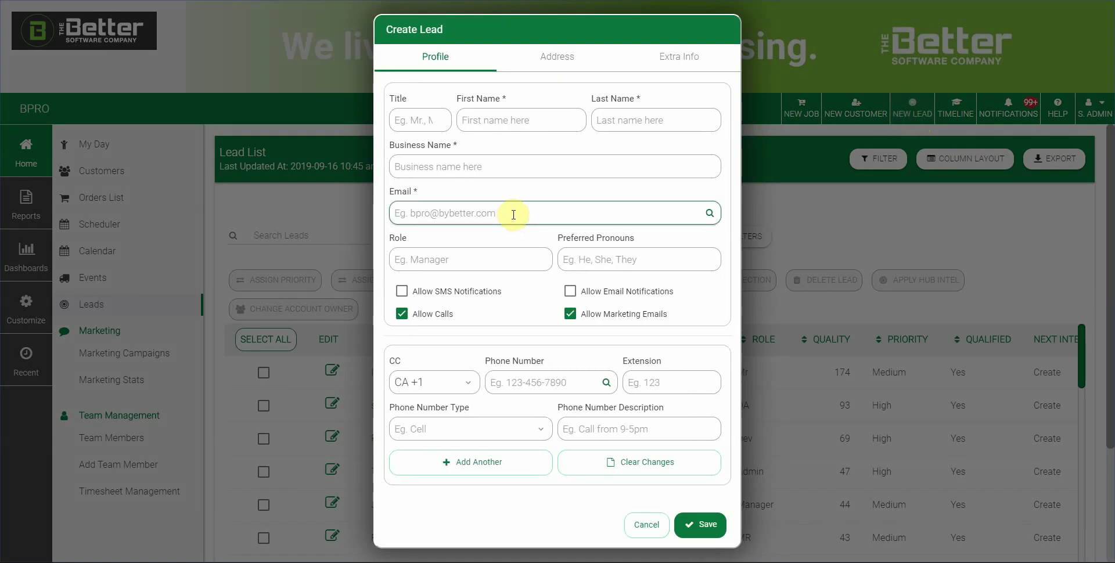
left_click(435, 65)
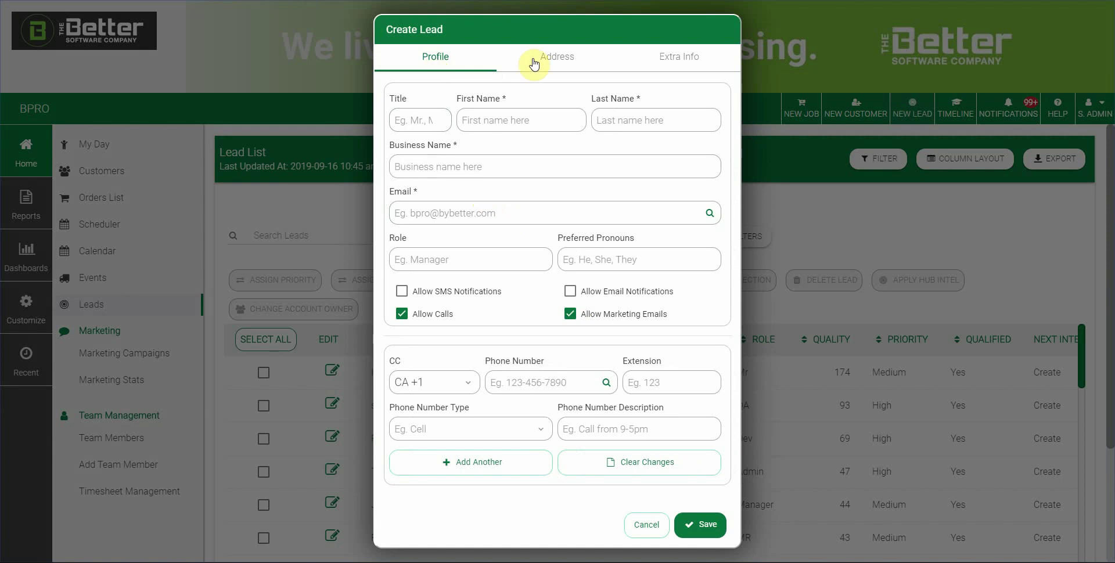
Browse the Address and Extra Info tabs, then enter Mr as the lead's title on Profile.
left_click(561, 60)
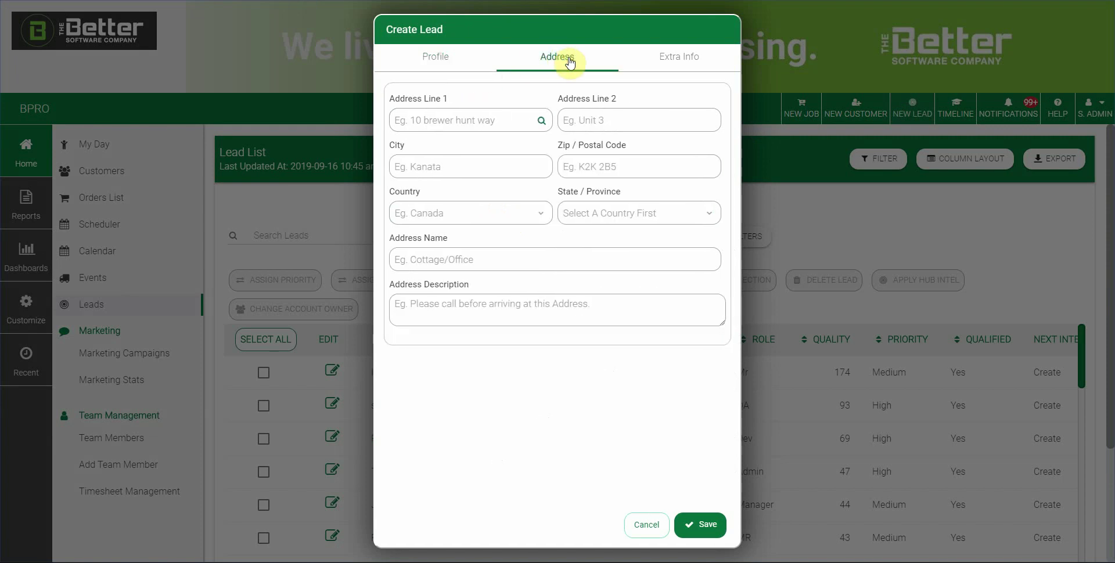
left_click(676, 61)
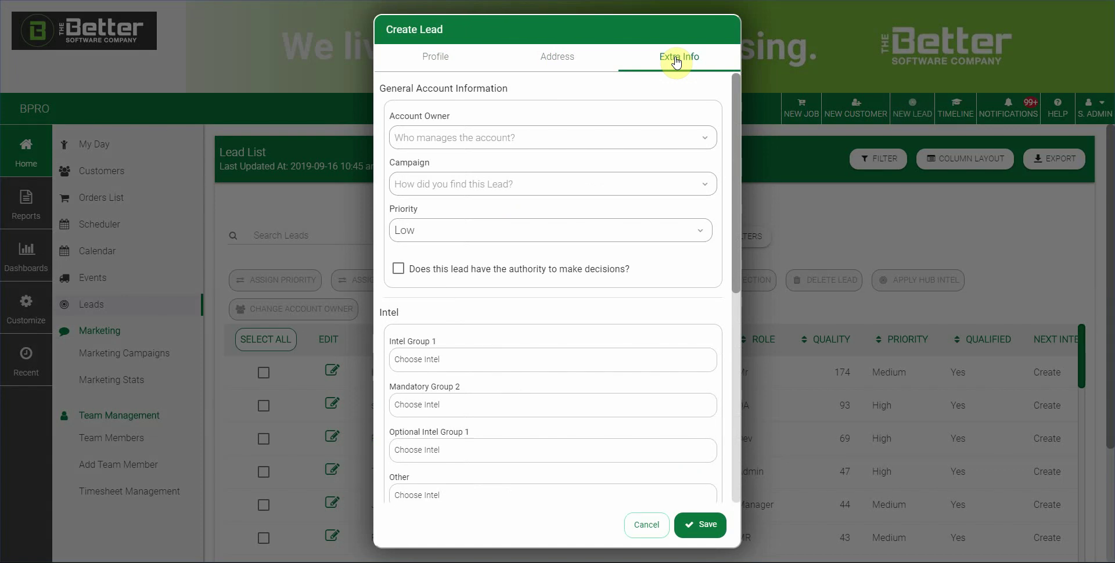
left_click(444, 60)
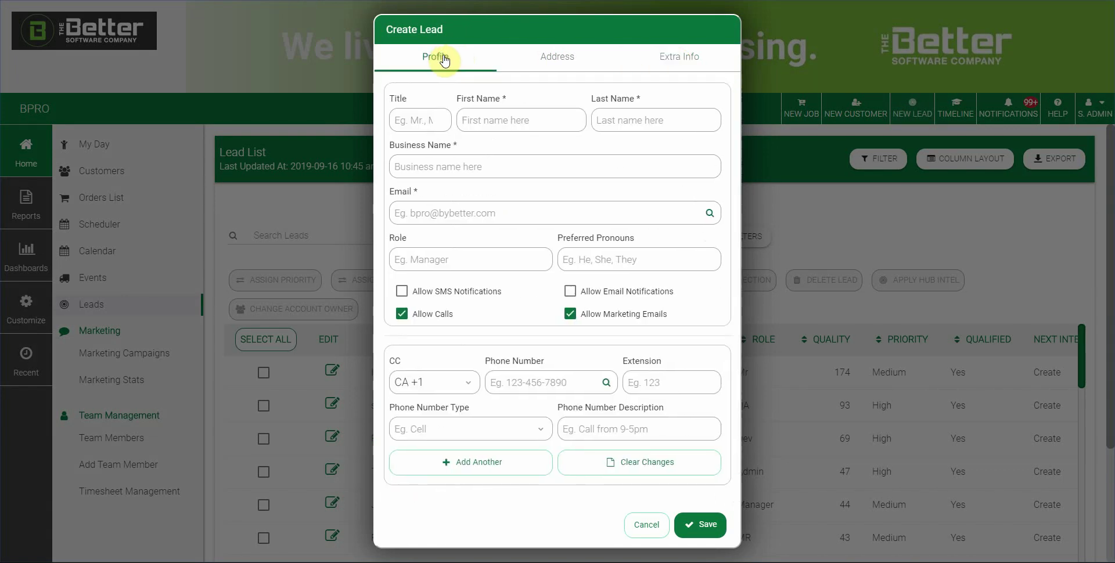
left_click(411, 114)
type("Mr.")
Enter the lead's first name, last name and e-mail address on the Profile tab.
left_click(474, 116)
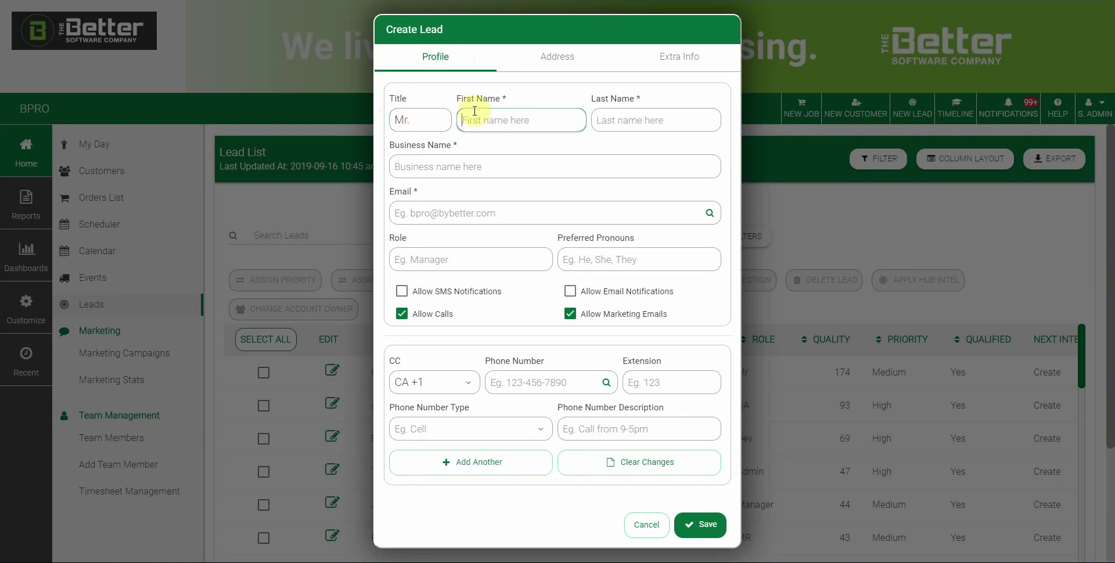
type("Luke")
key("Tab")
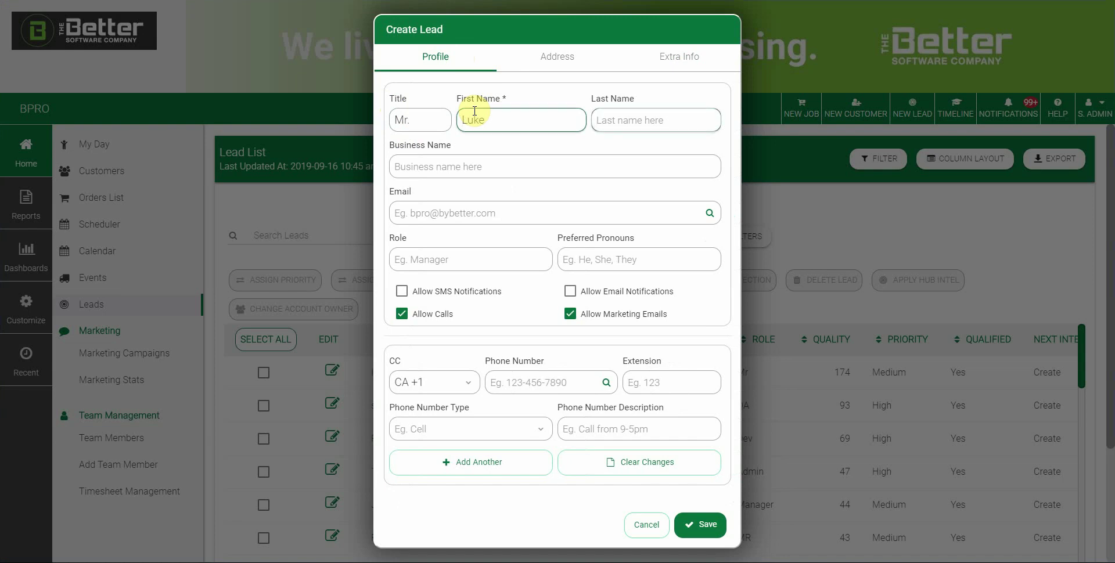
type("Skywalker")
key("Tab")
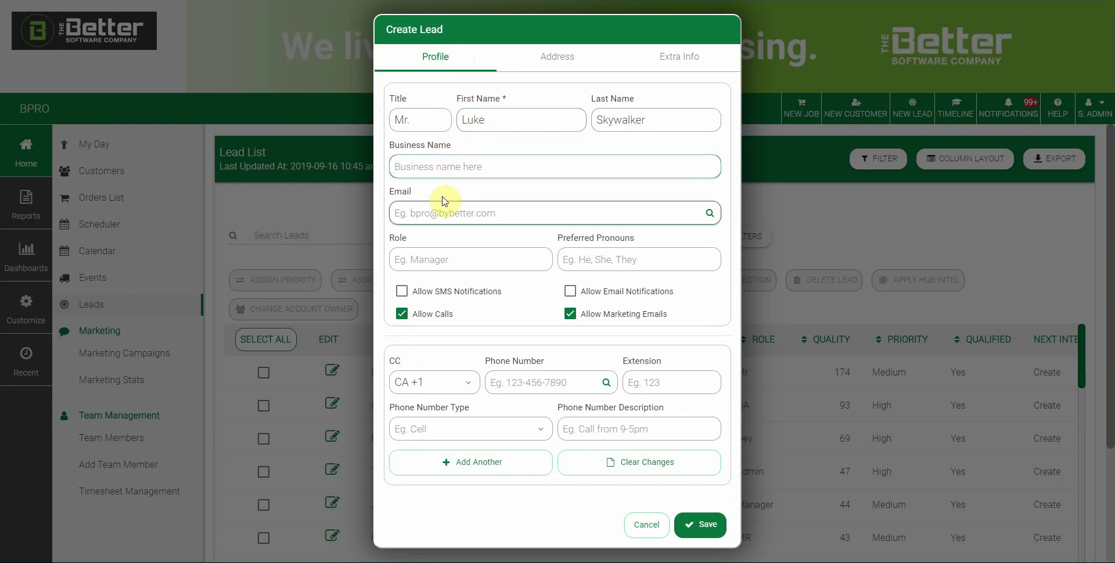
left_click(446, 218)
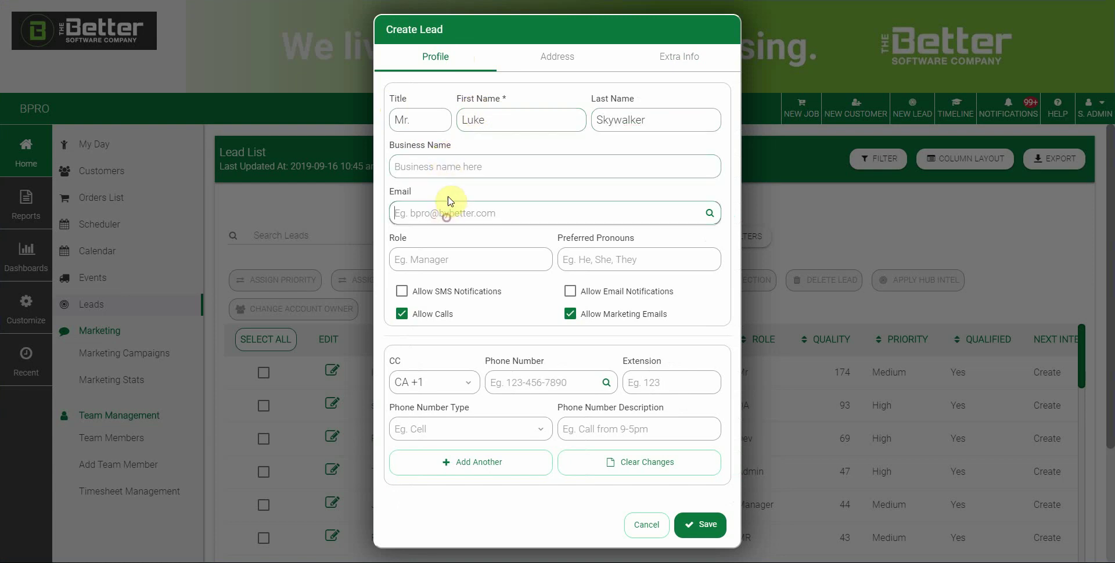
left_click(465, 268)
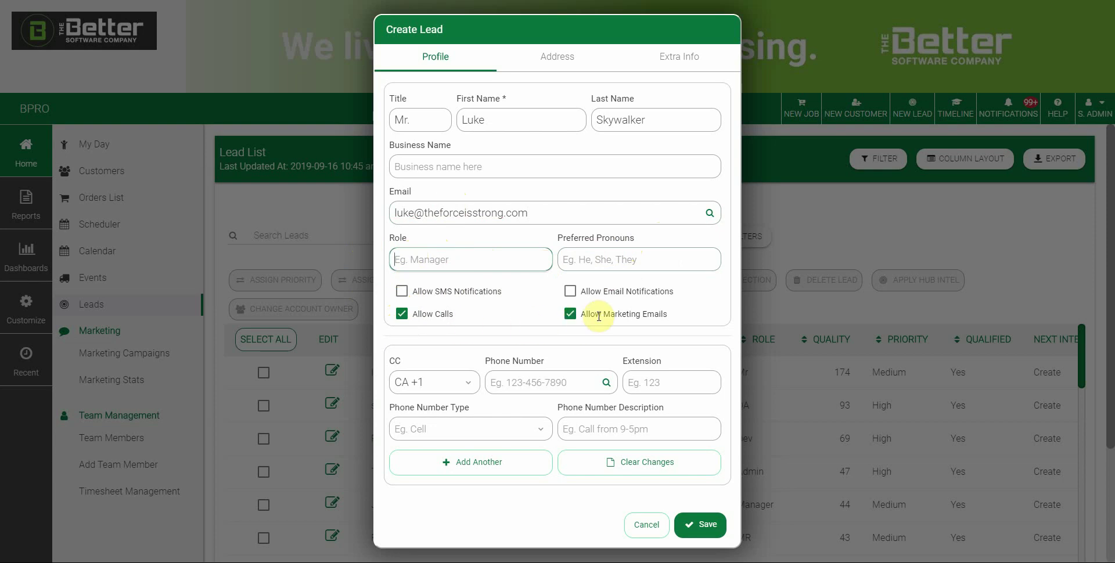
left_click(570, 314)
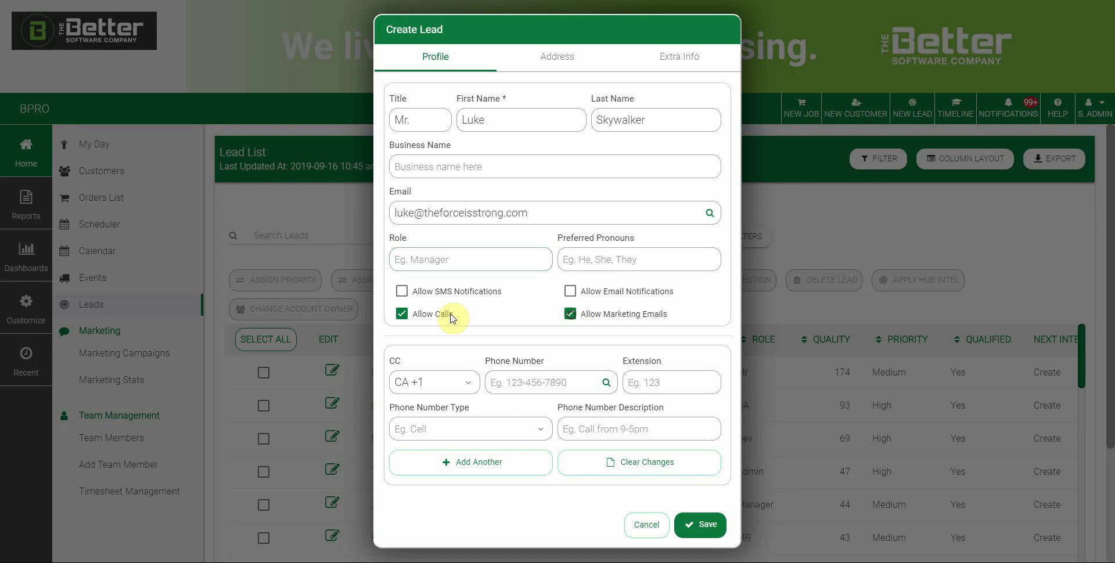
left_click(402, 314)
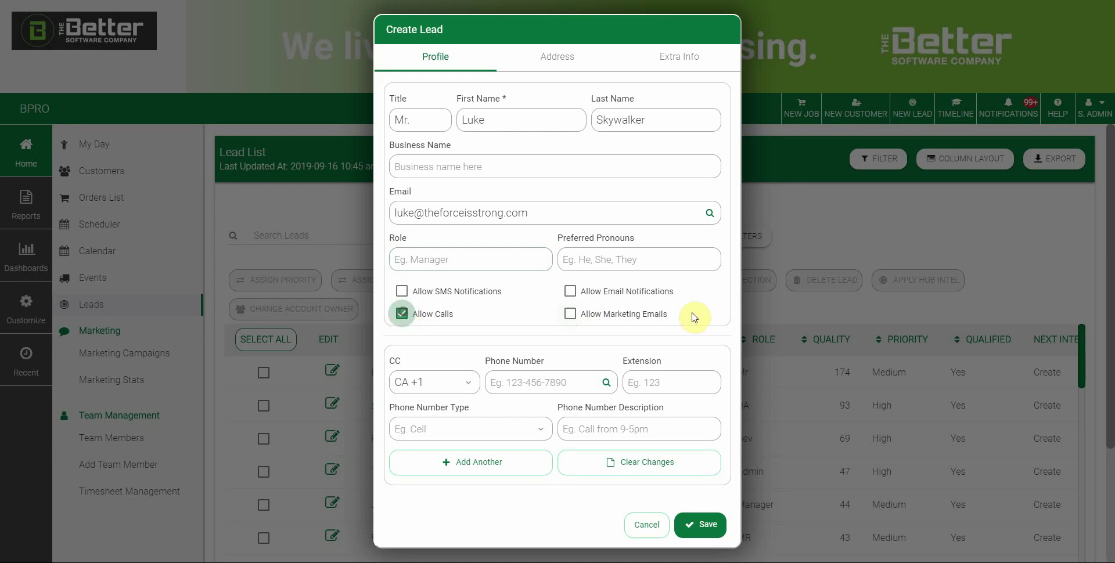
left_click(570, 315)
left_click(402, 314)
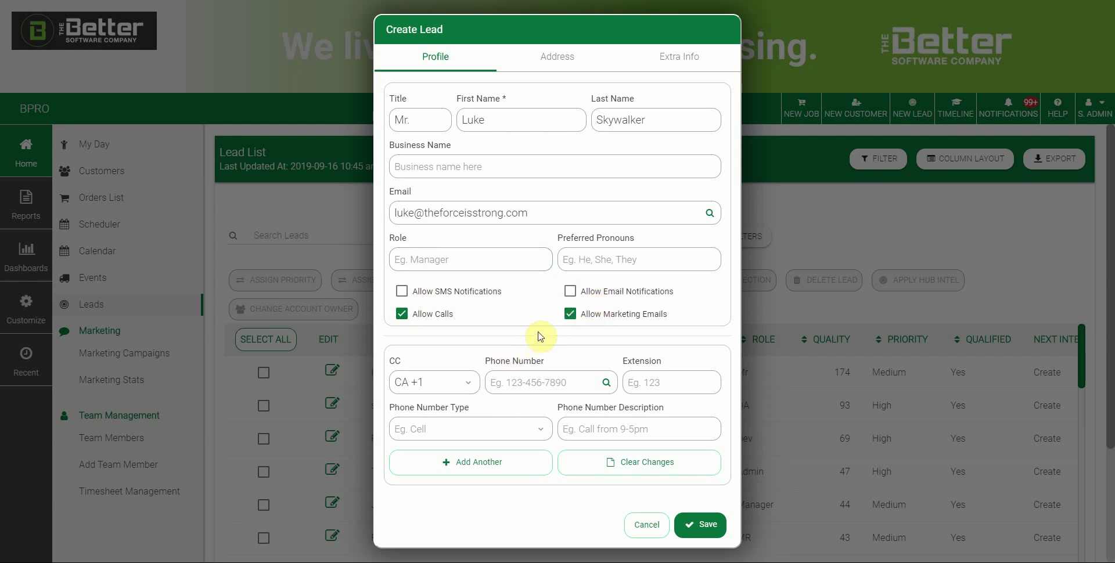
double_click(452, 291)
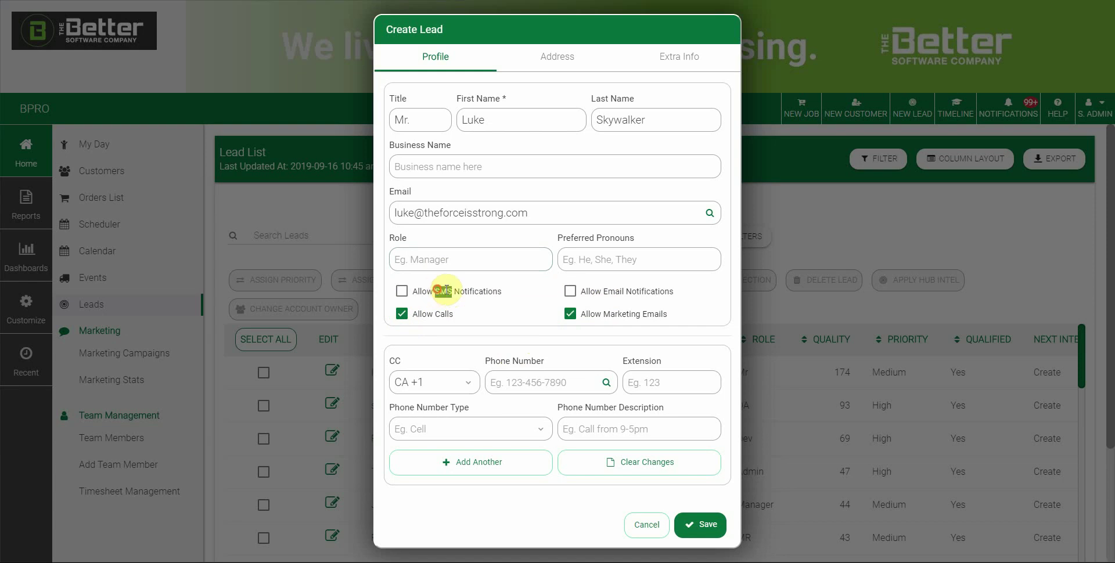
double_click(607, 291)
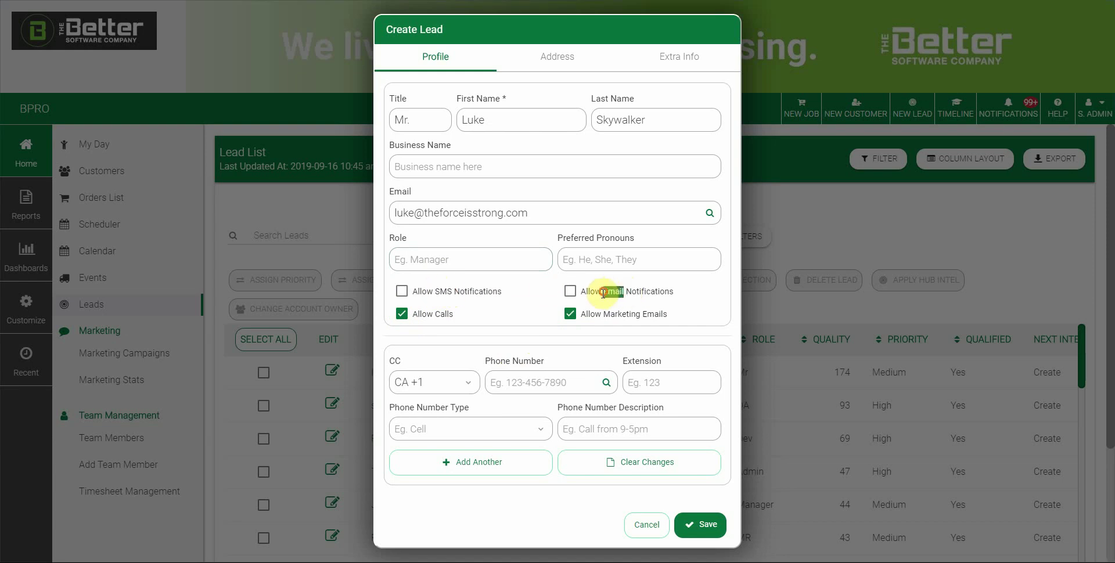
left_click(497, 330)
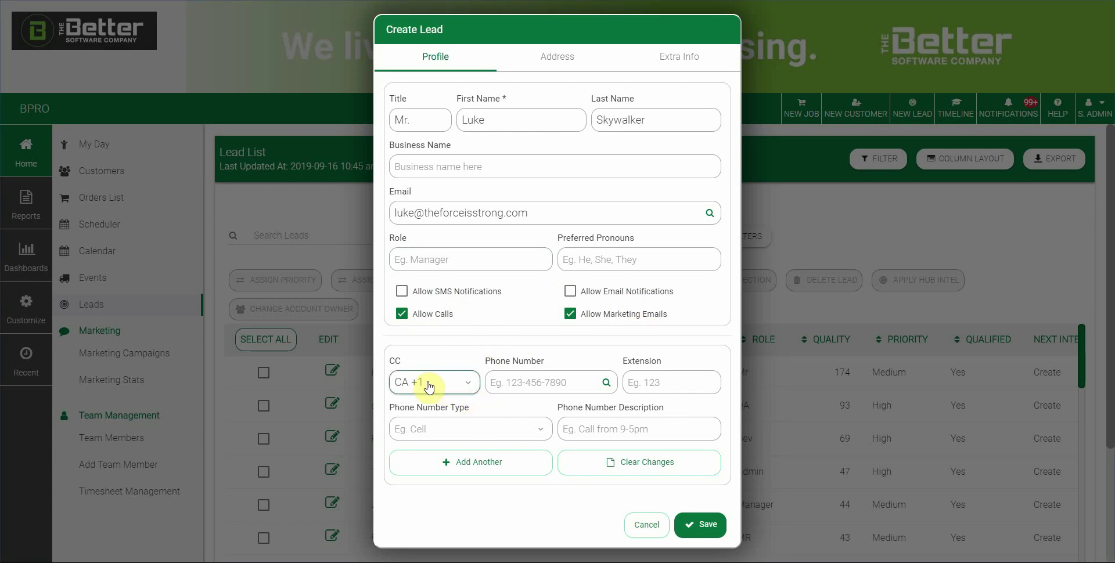
Add the lead's phone number as a Work number described 'between 9-5'.
left_click(527, 381)
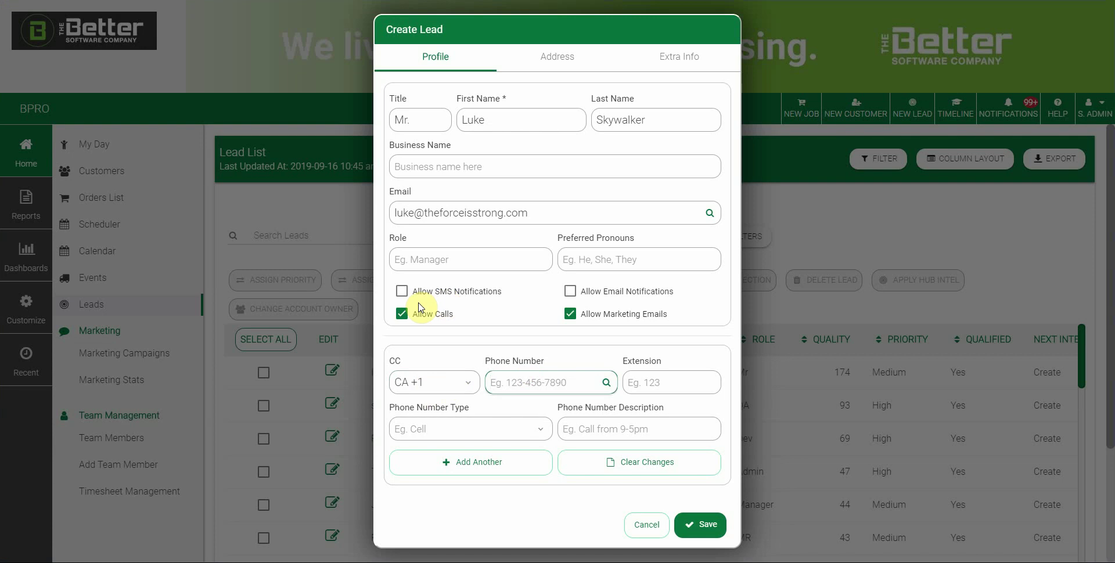
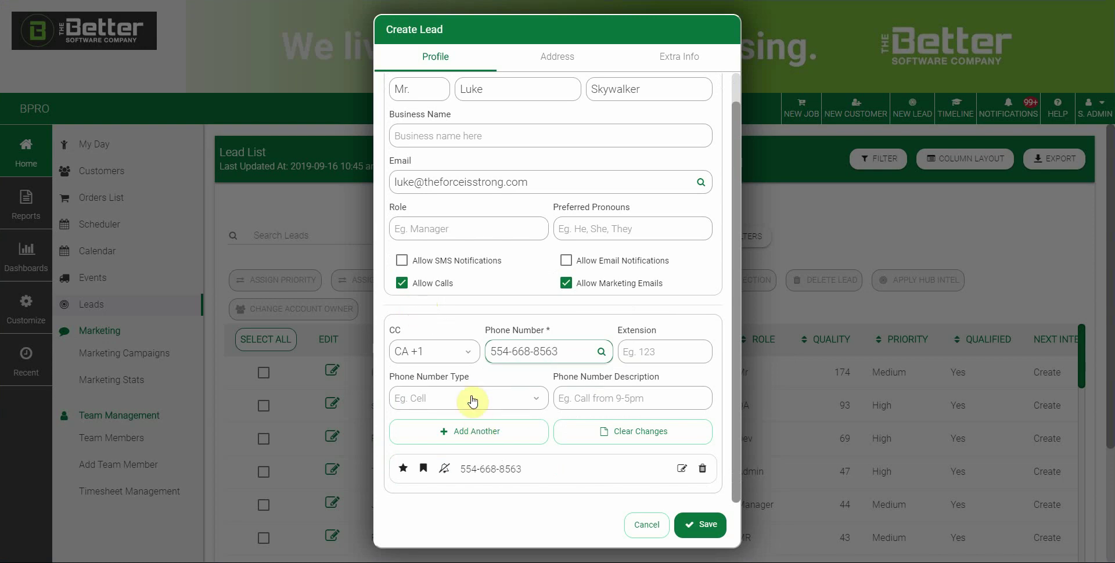
left_click(484, 395)
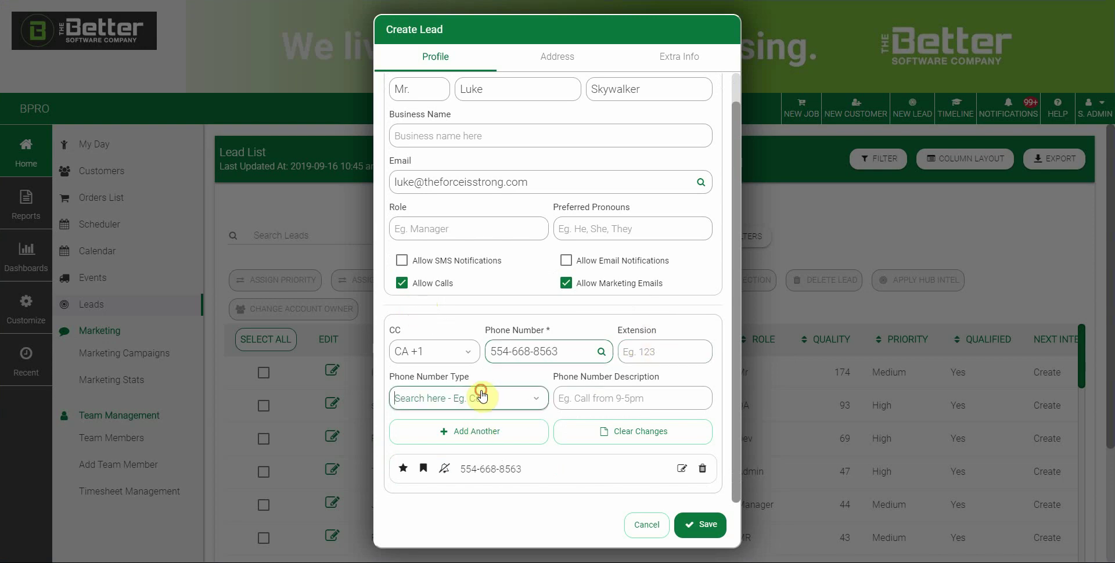
scroll(408, 291, "down", 1)
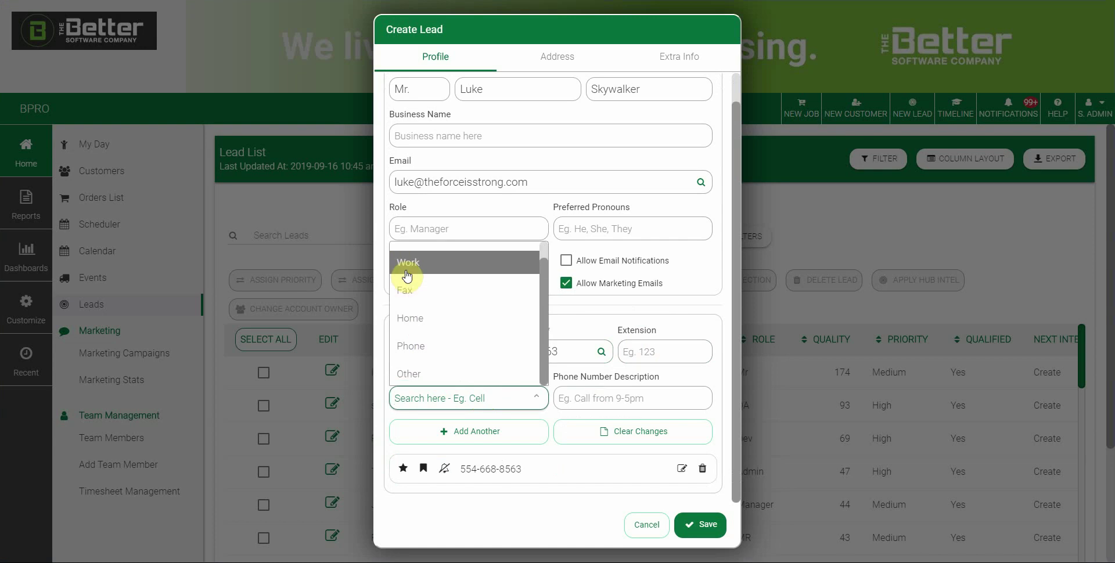
left_click(407, 269)
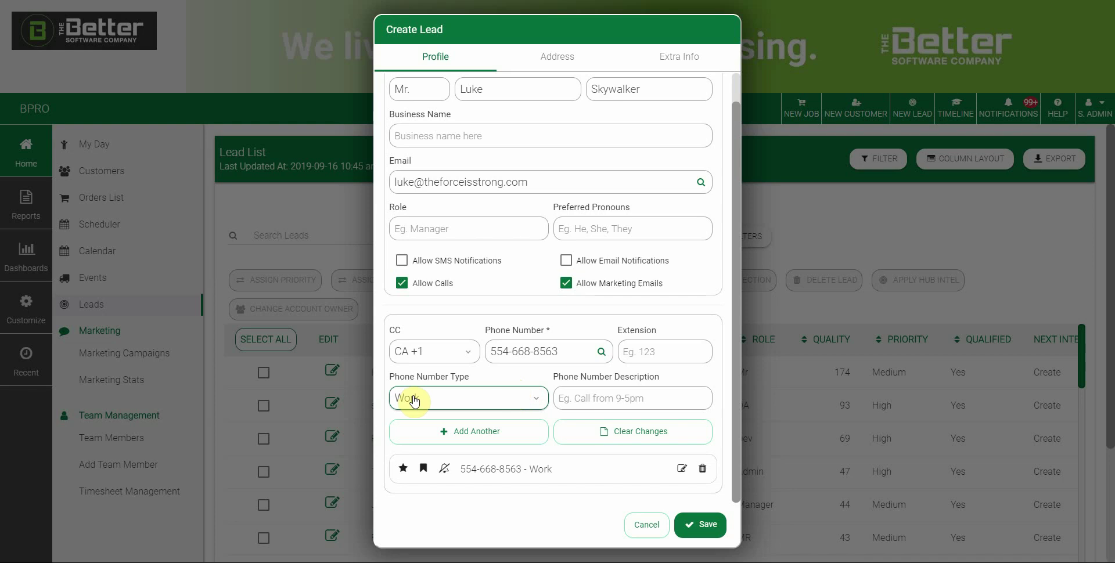
left_click(567, 402)
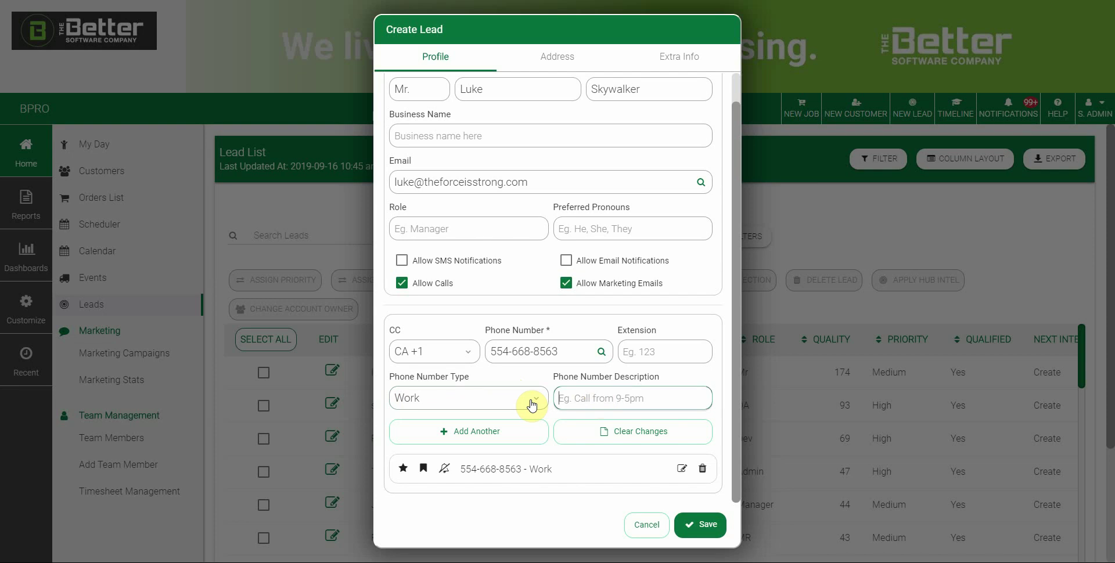
type("betw")
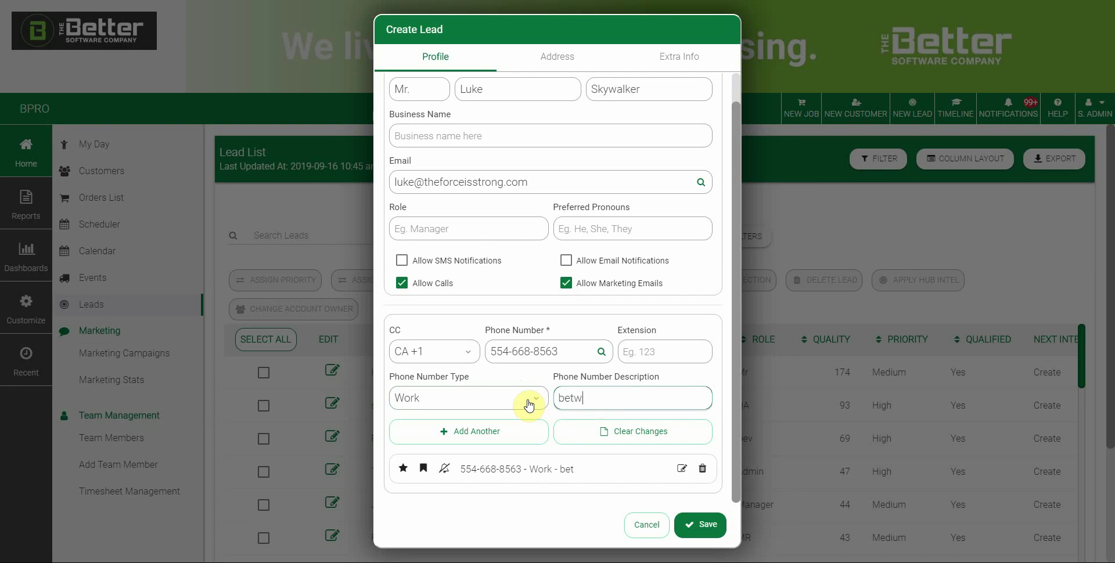
type("een 9-5")
left_click(452, 433)
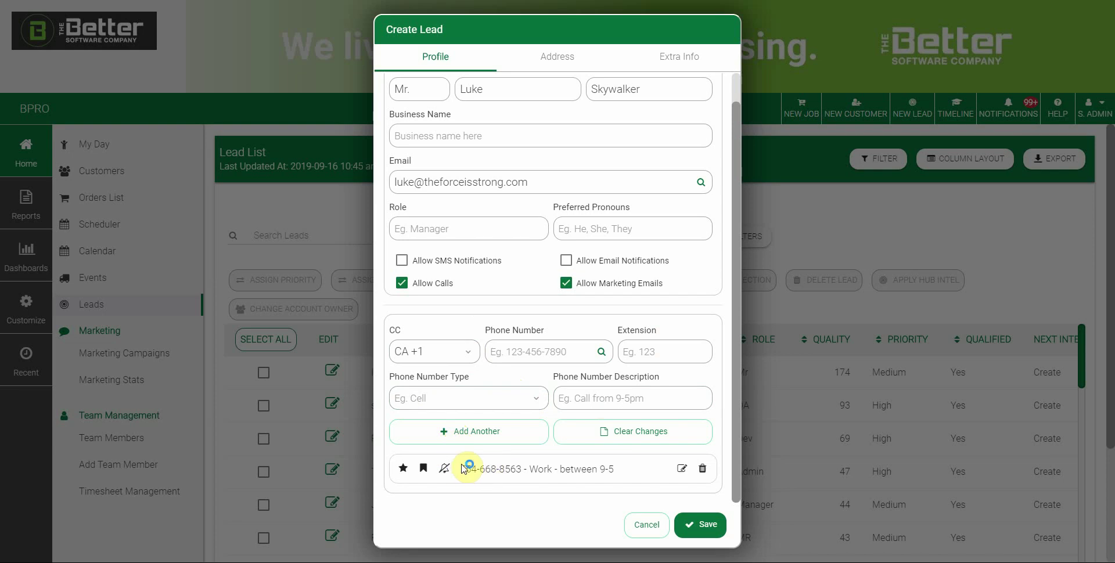
Enter a second phone number for the lead.
left_click(512, 351)
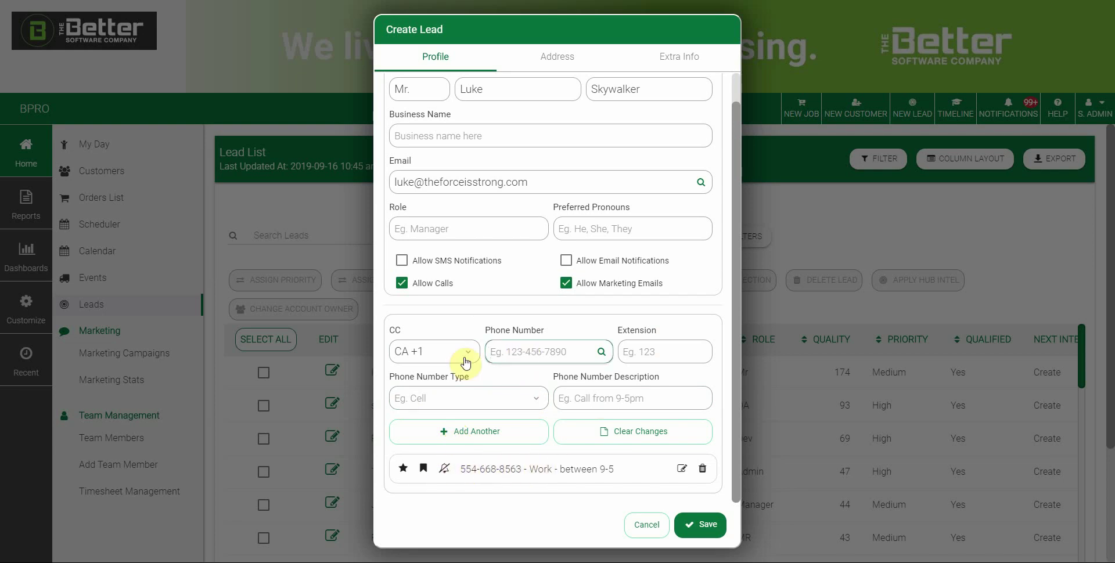
scroll(465, 362, "down", 1)
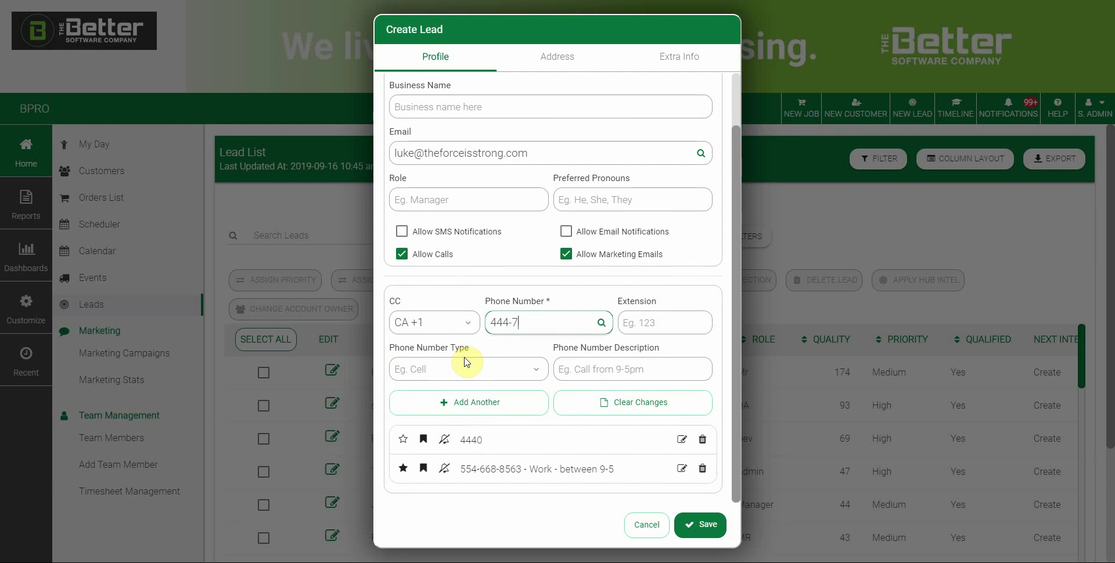
Toggle SMS notifications on and back off, then bring up the Address fields.
left_click(402, 231)
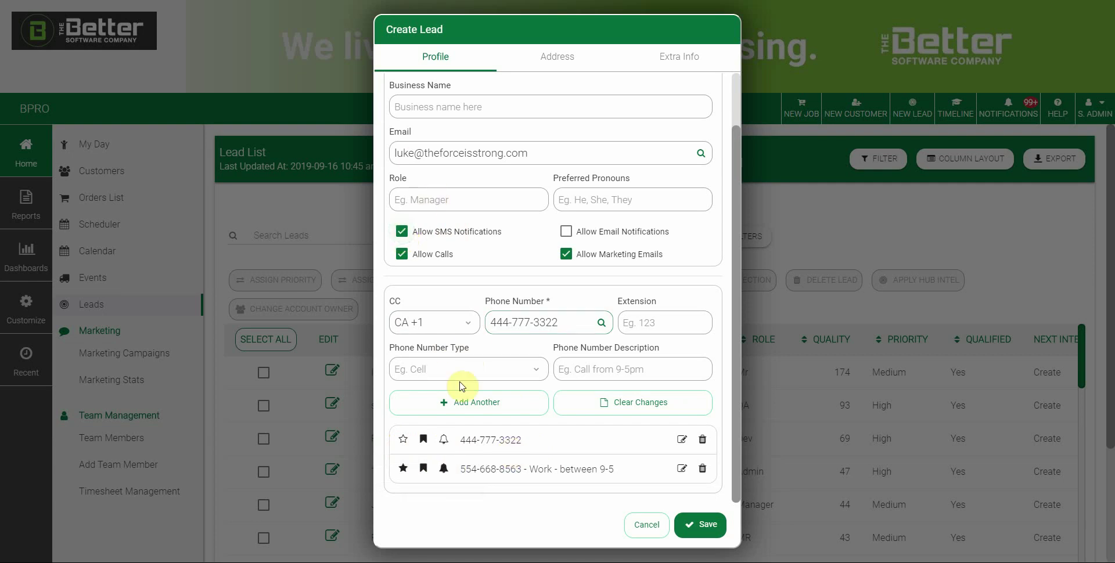
left_click(403, 232)
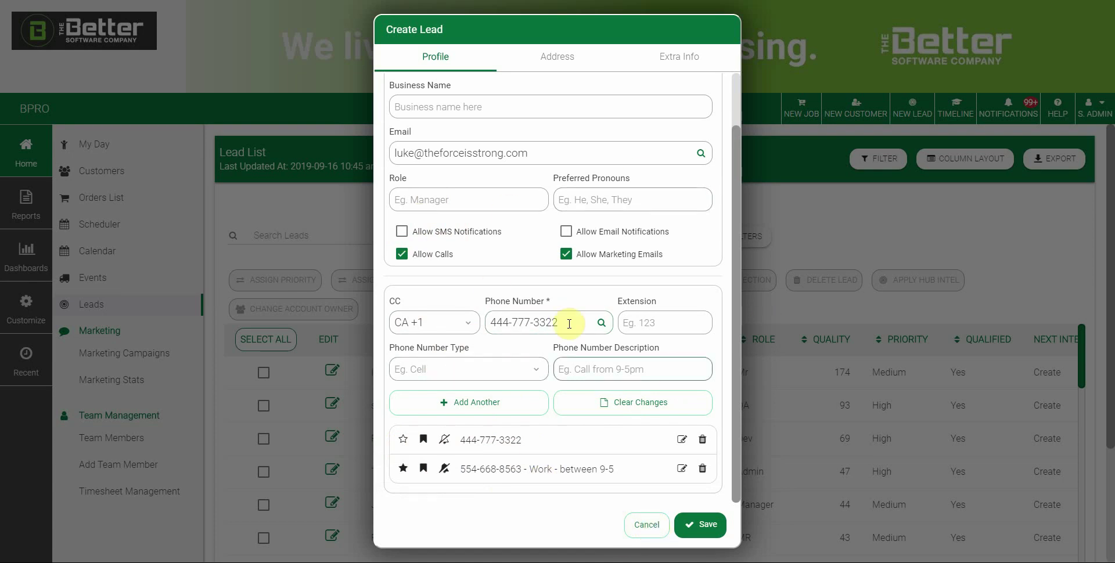
left_click_drag(569, 324, 488, 324)
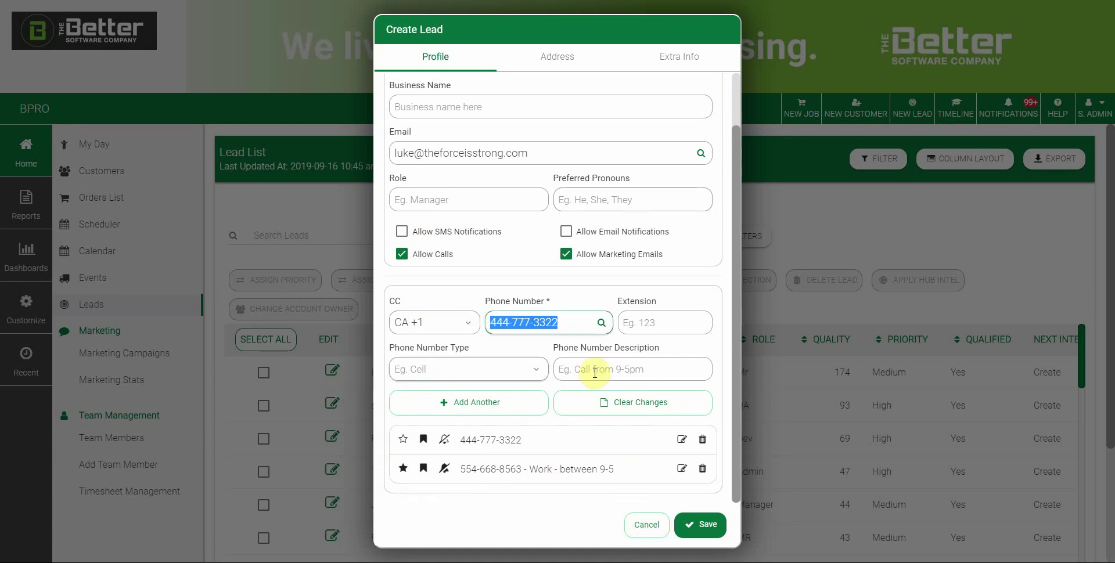
left_click(562, 60)
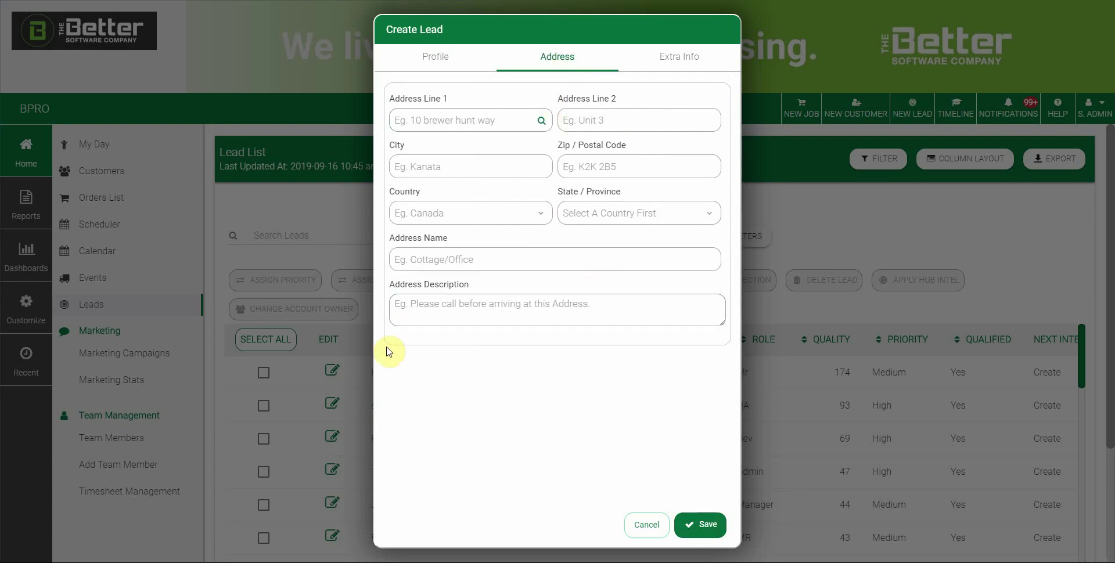
Fill in the lead's street address from the matching autocomplete suggestion.
left_click(439, 121)
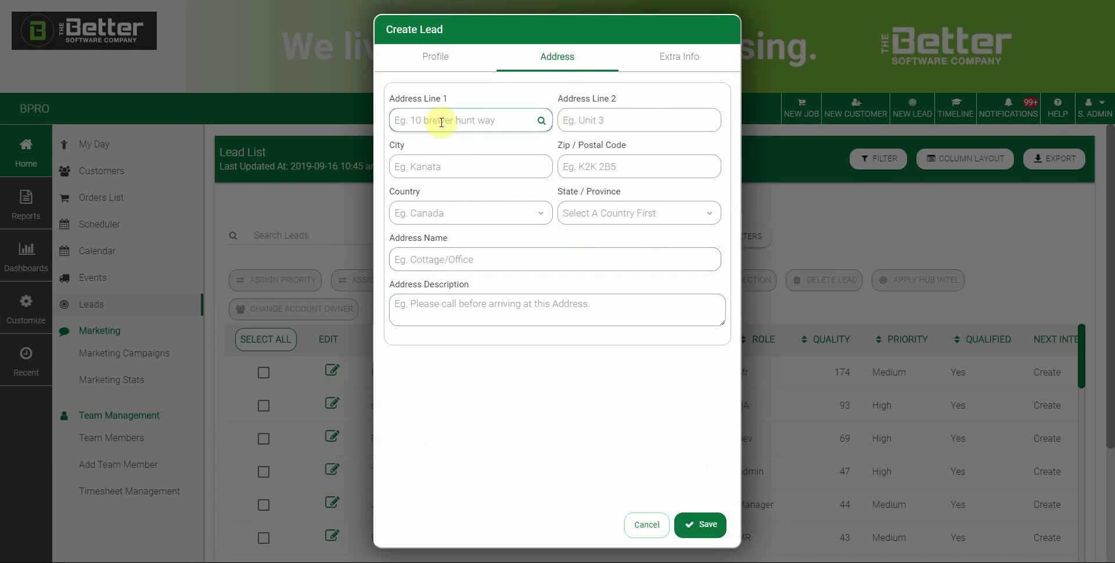
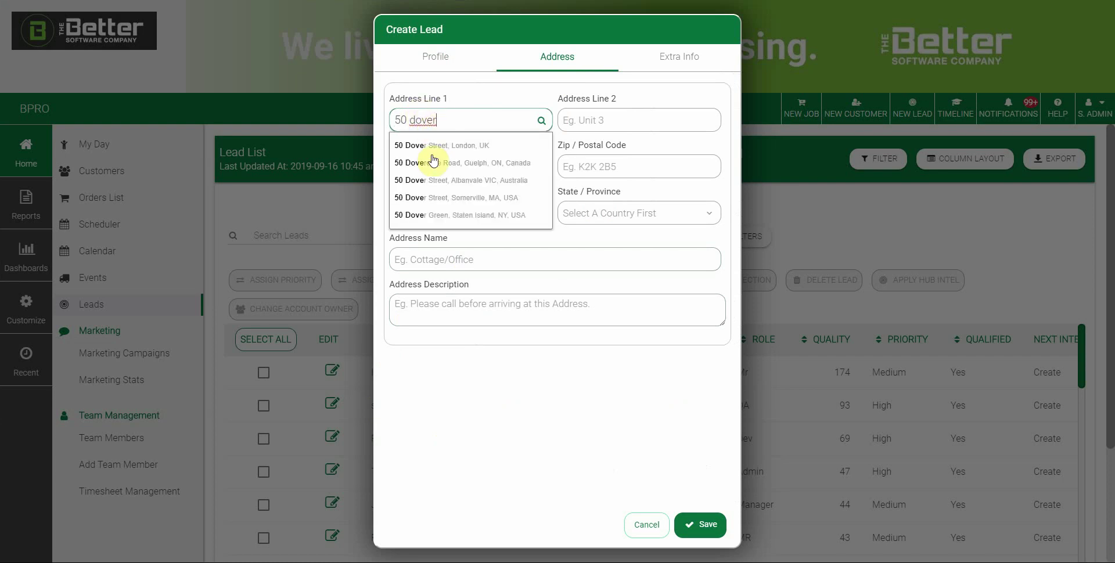
left_click(451, 220)
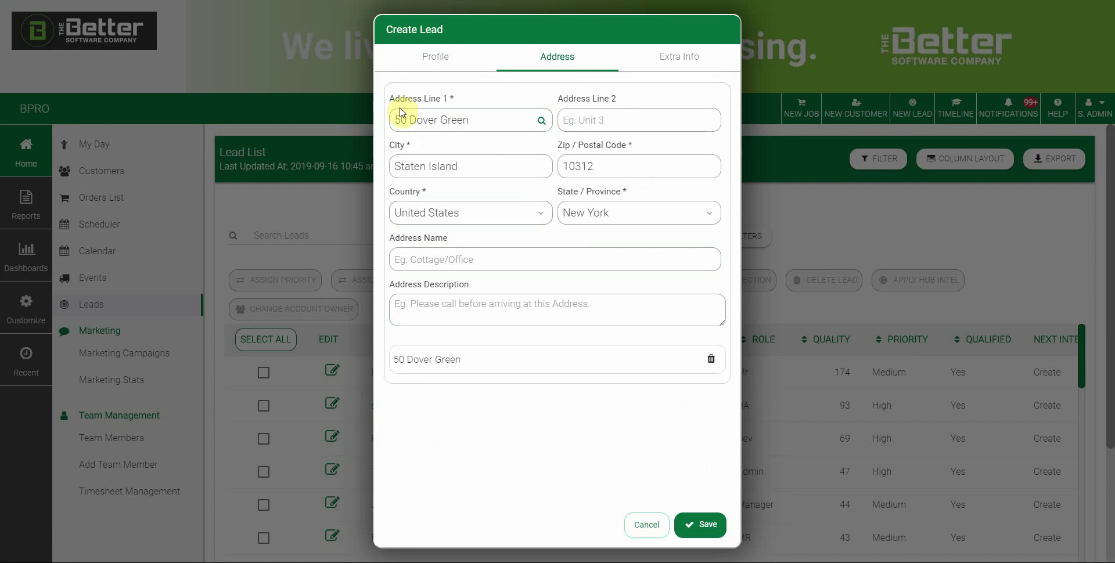
left_click(429, 118)
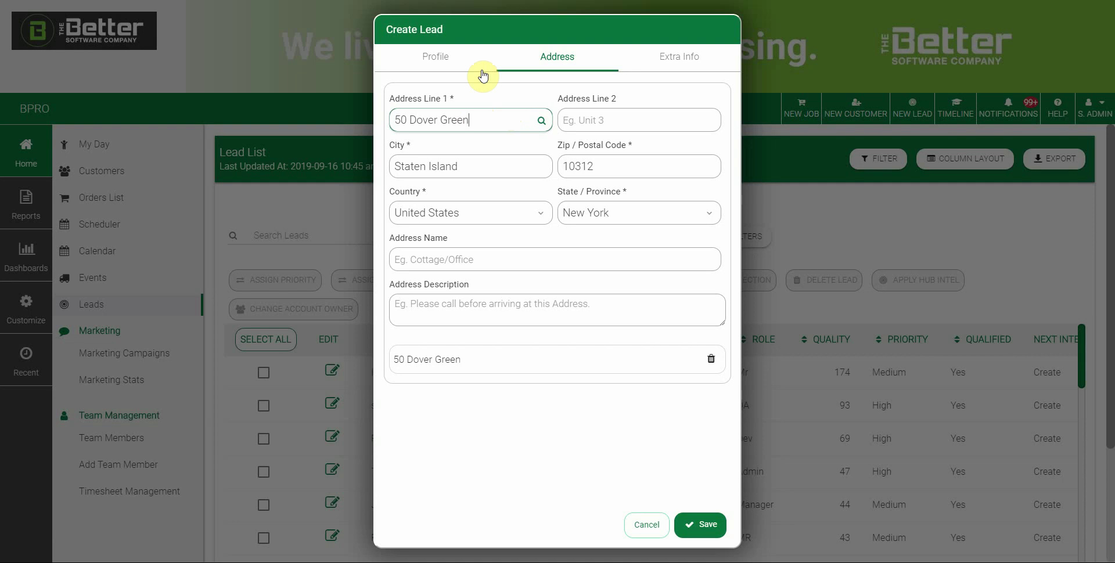
Name the address 'shop' and leave its description empty.
left_click(426, 260)
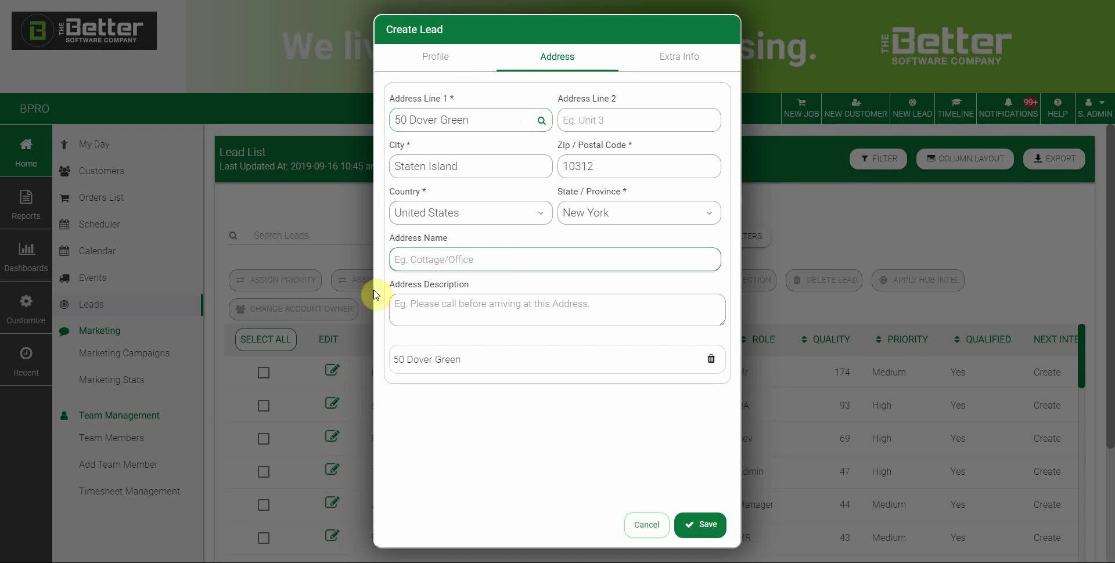
type("shop")
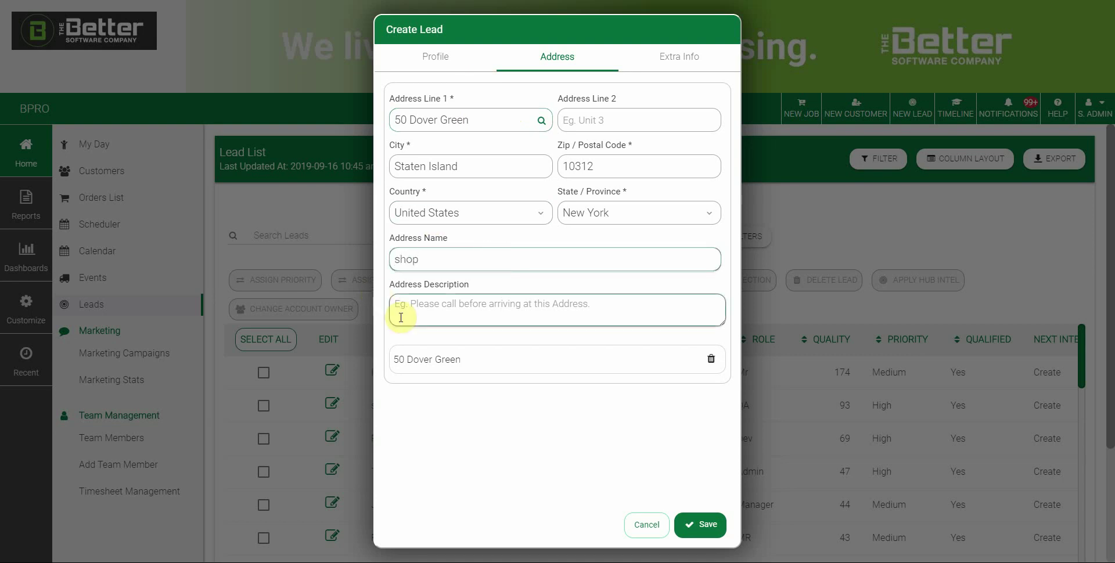
left_click(458, 308)
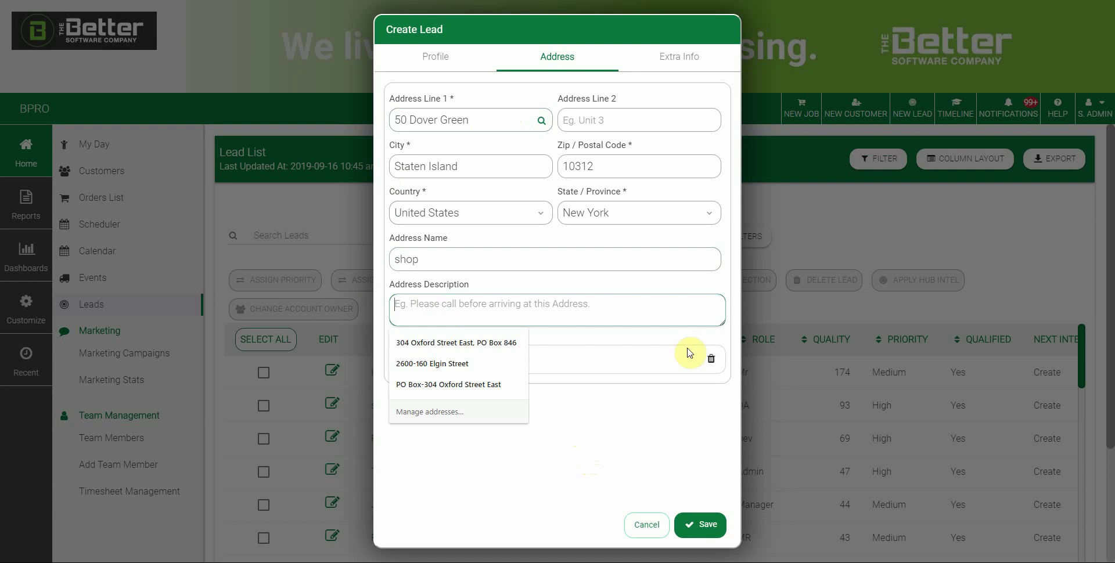
left_click(617, 408)
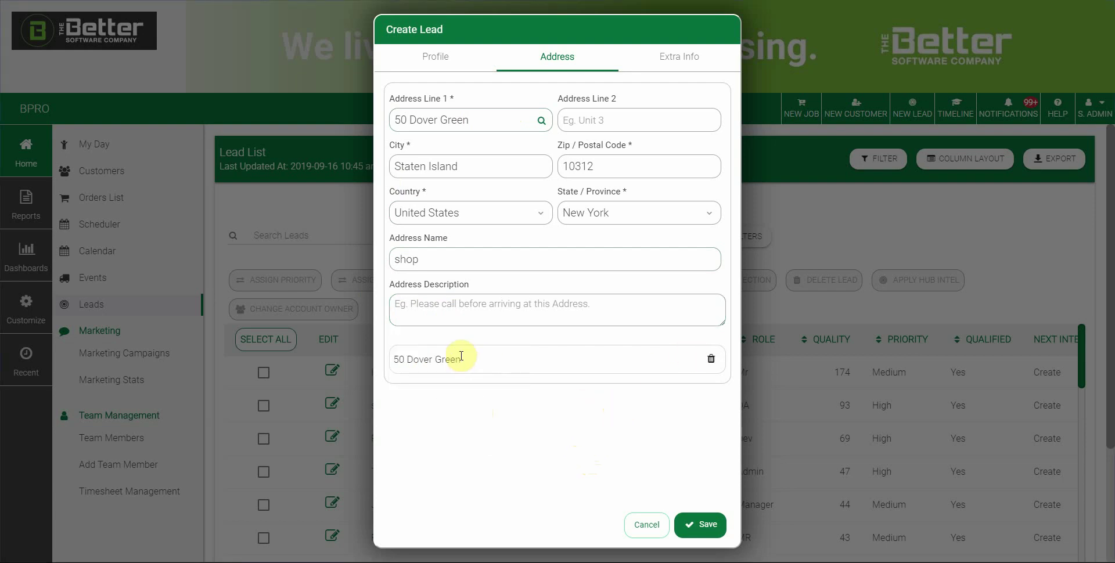
left_click(472, 311)
left_click(436, 344)
On the Extra Info tab, choose an account owner for the lead.
left_click(628, 64)
left_click(545, 137)
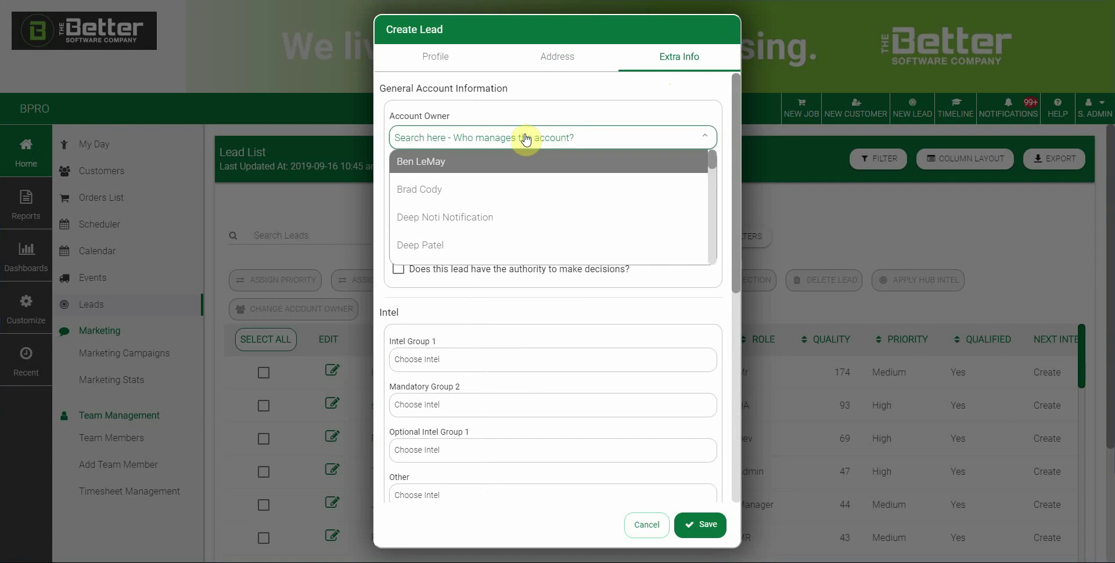
left_click(421, 245)
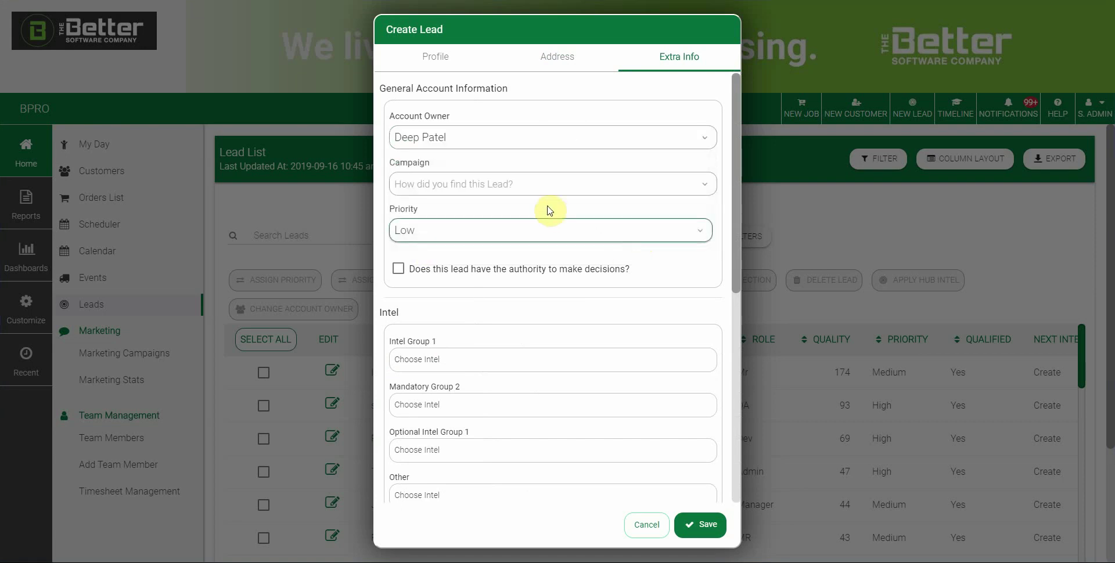
Set the lead's campaign to Facebook and its priority to High.
left_click(456, 195)
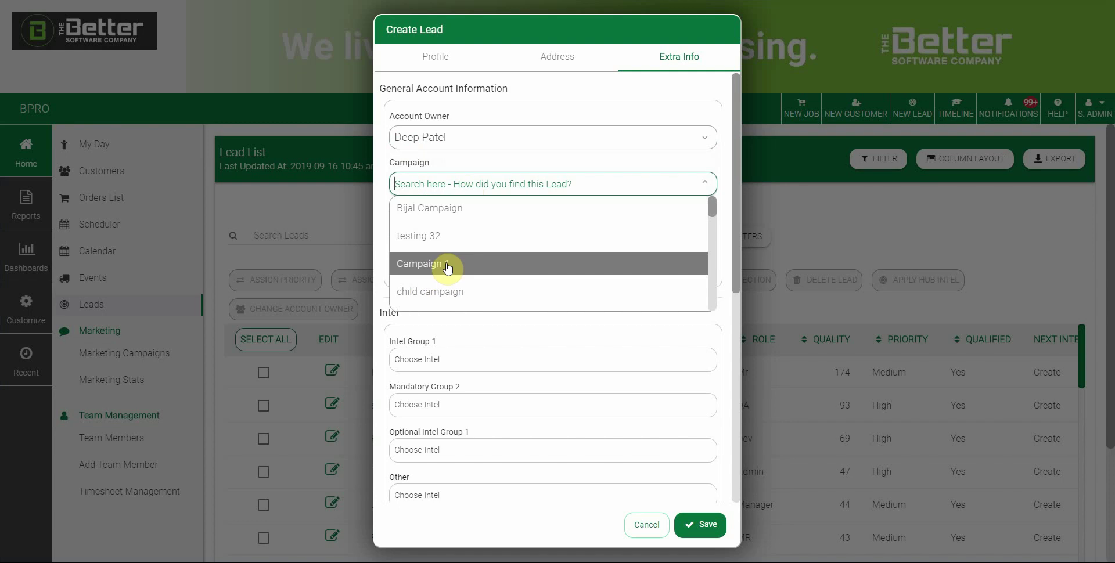
left_click(606, 152)
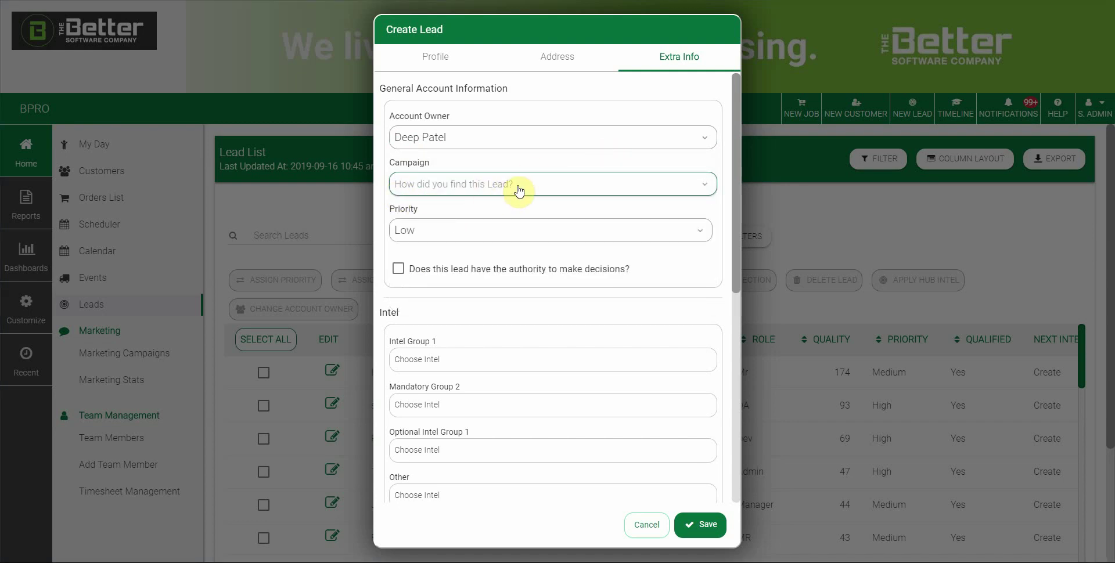
left_click(517, 185)
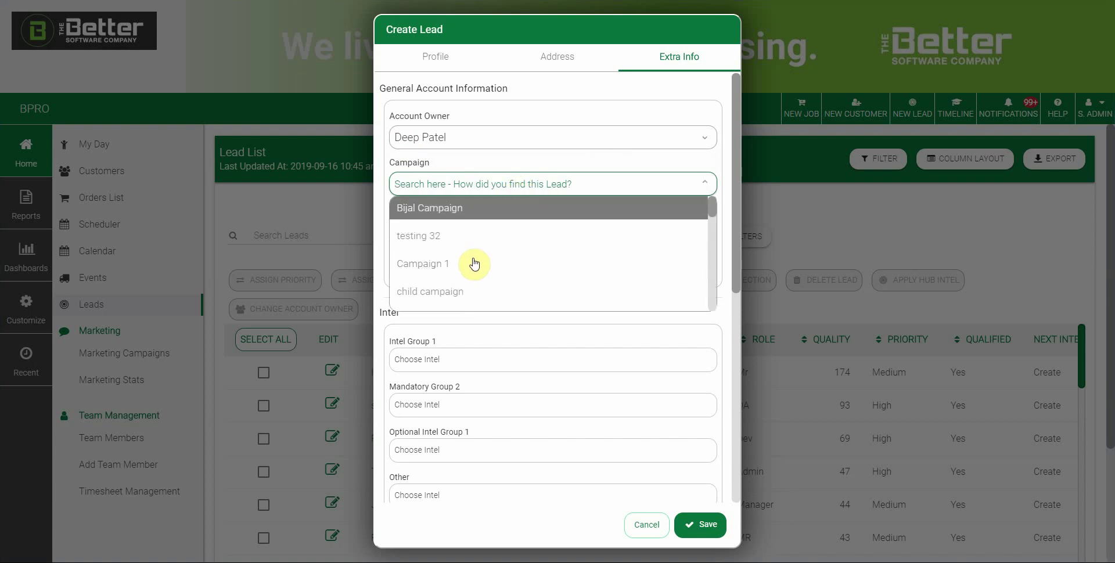
scroll(490, 264, "down", 2)
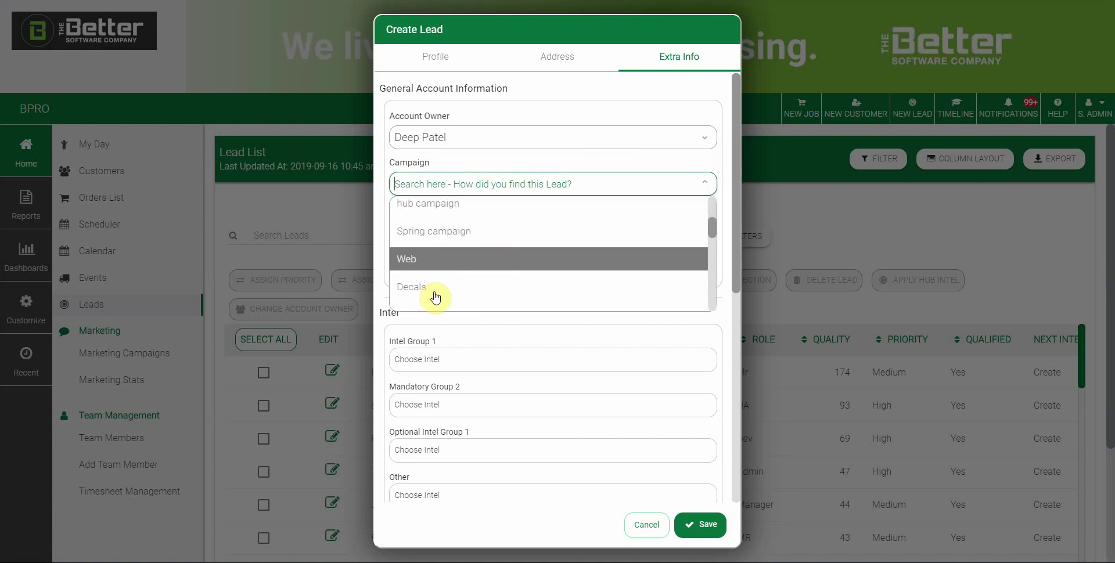
scroll(447, 290, "down", 2)
left_click(420, 212)
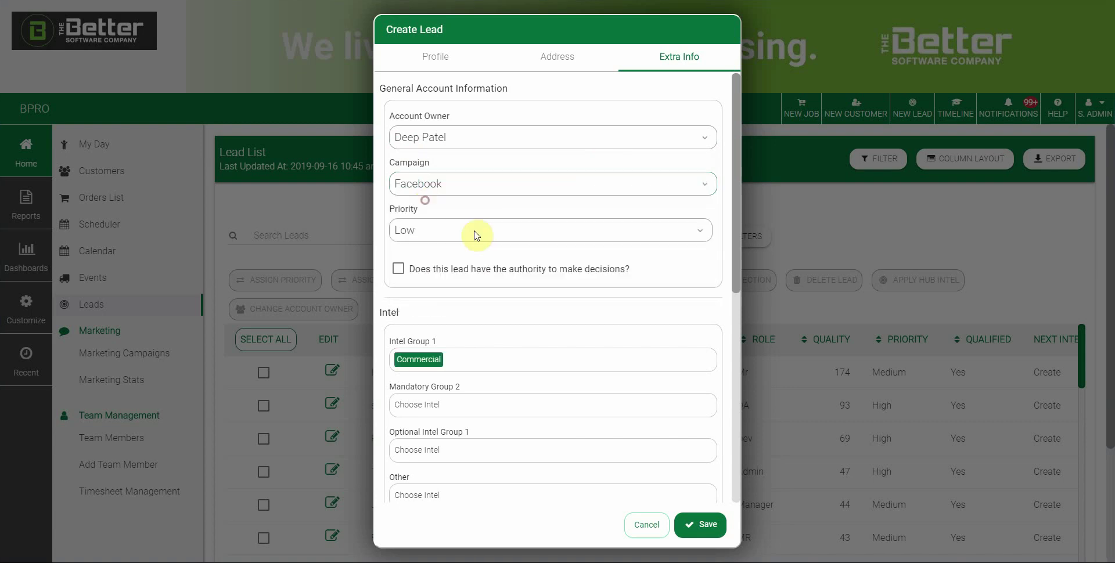
left_click(398, 235)
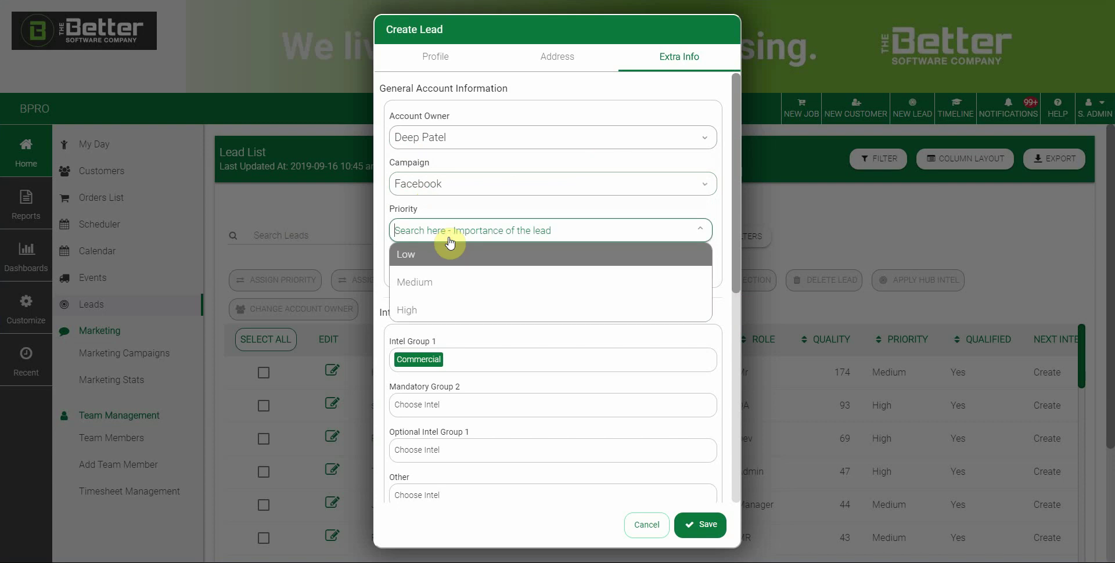
left_click(424, 319)
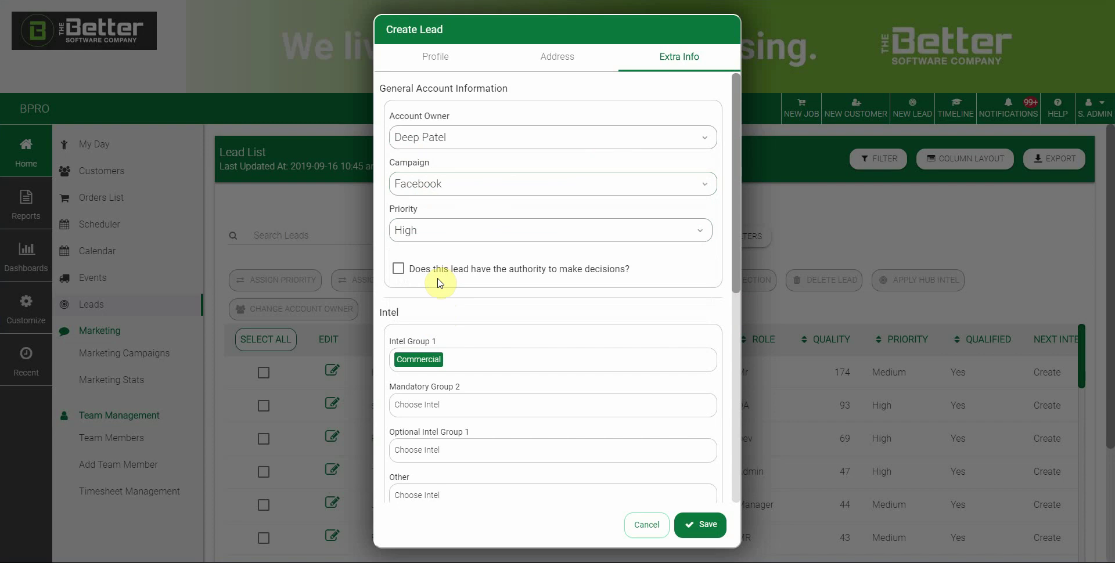
Mark the lead as having decision-making authority.
left_click(400, 271)
left_click(400, 278)
left_click(397, 268)
Add 2 Story House to Intel Group 1 and Luxury Car to Mandatory Group 2.
scroll(492, 306, "down", 3)
left_click(481, 186)
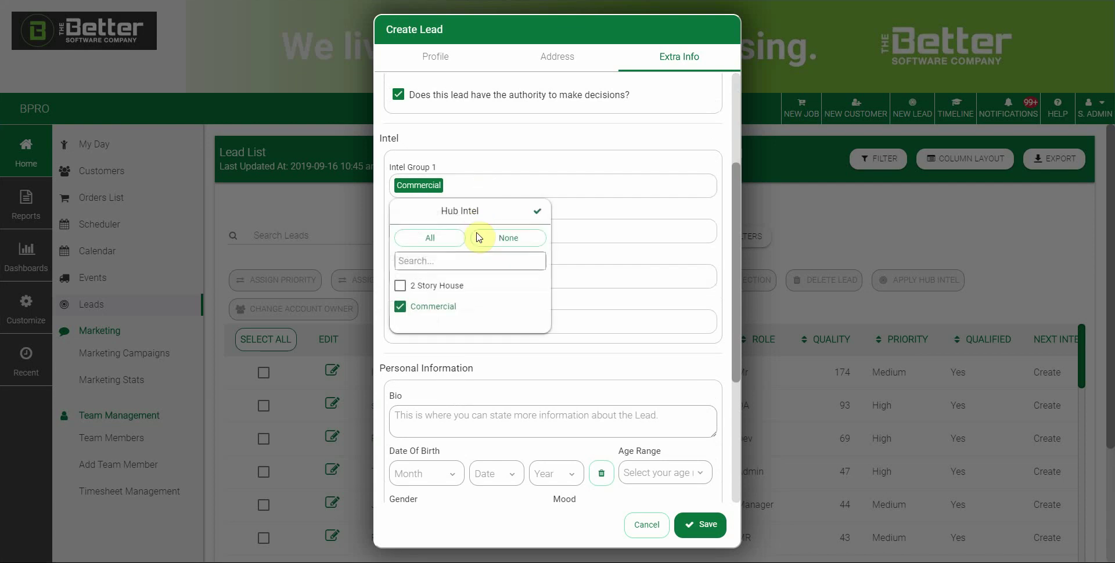
left_click(400, 285)
left_click(539, 212)
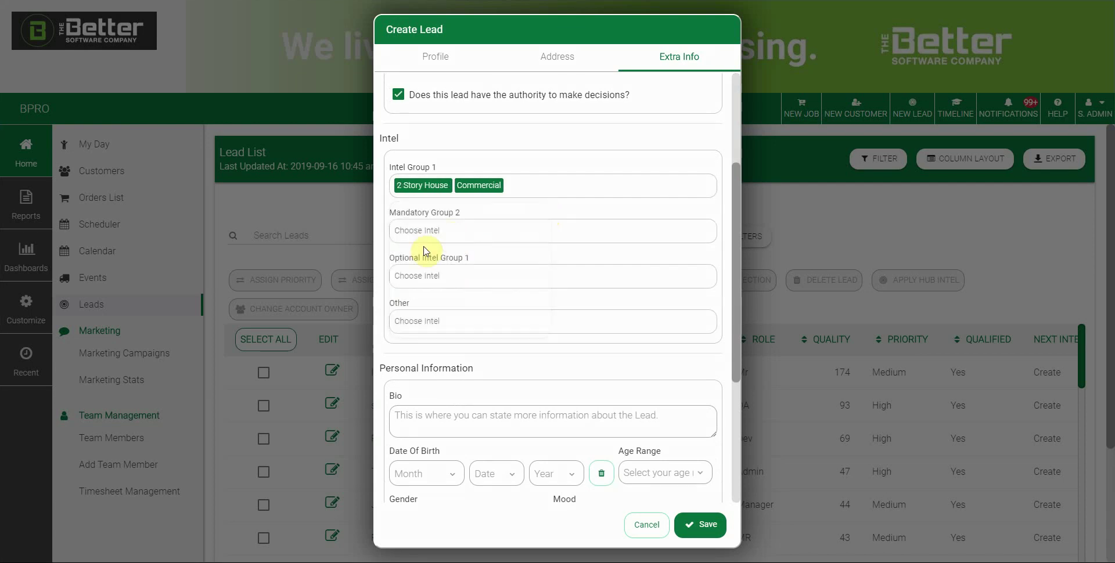
left_click(465, 232)
left_click(423, 349)
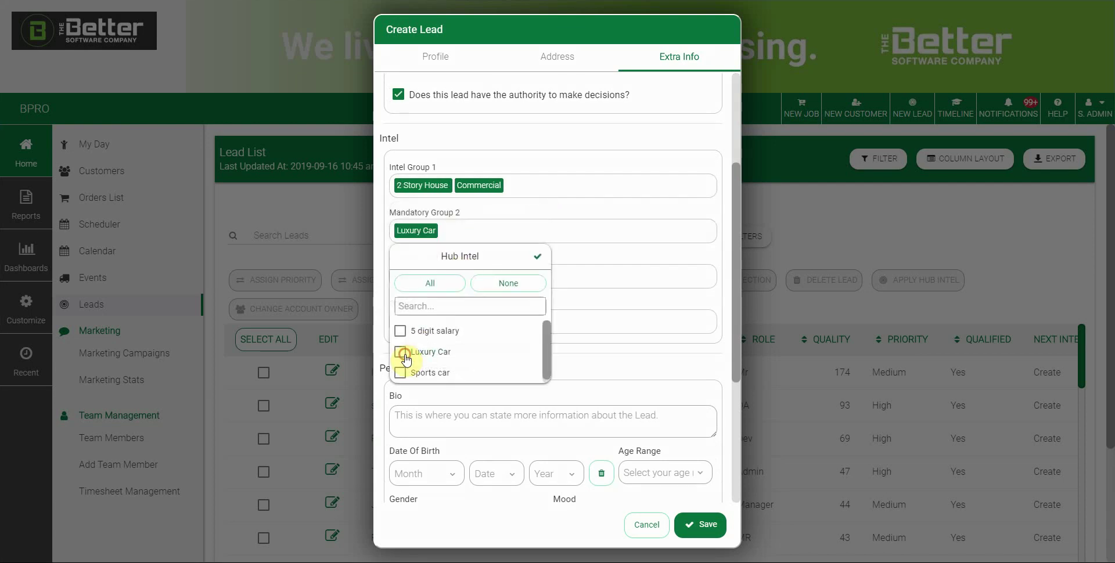
left_click(535, 257)
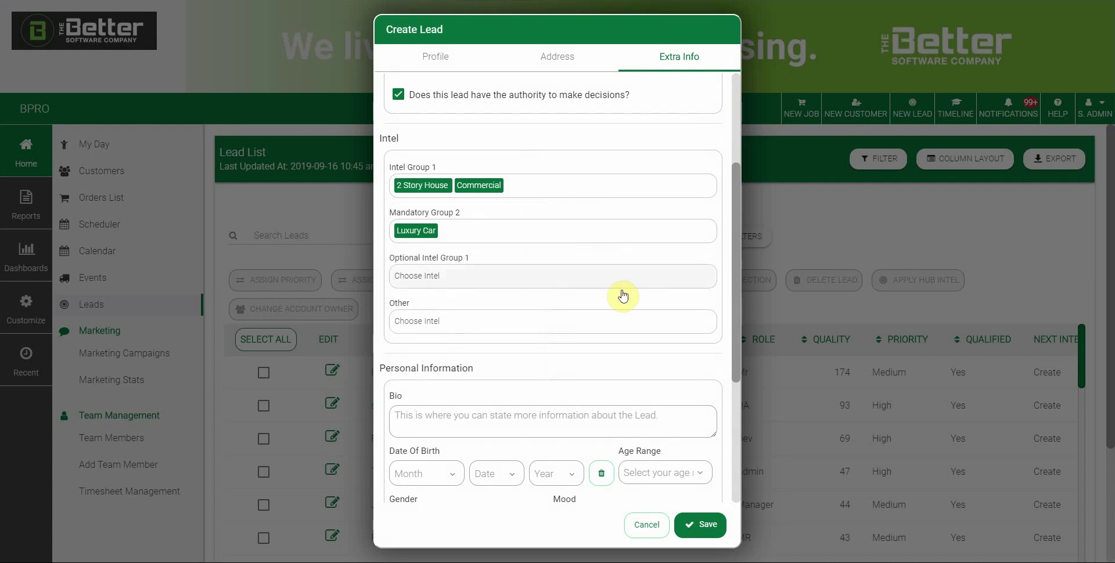
scroll(647, 314, "down", 2)
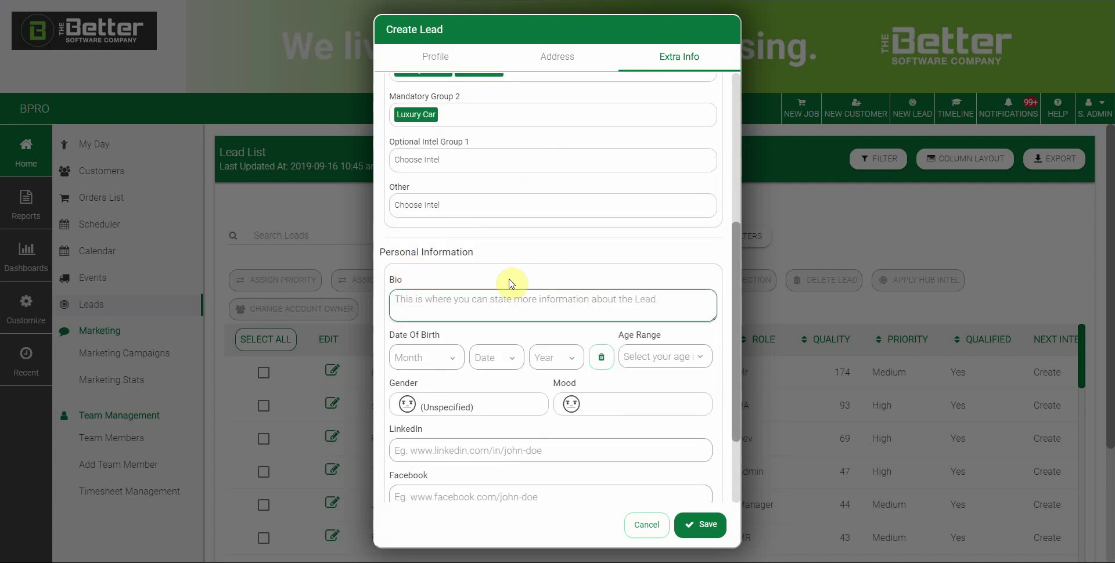
Set the lead's age range to 46 - 60.
left_click(435, 306)
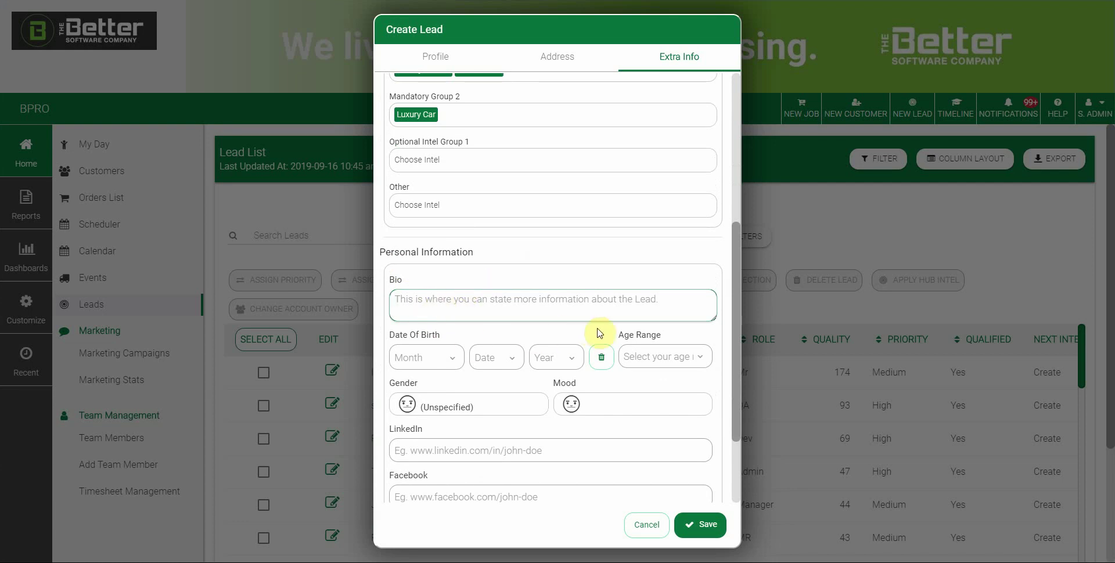
left_click(650, 359)
scroll(665, 395, "down", 1)
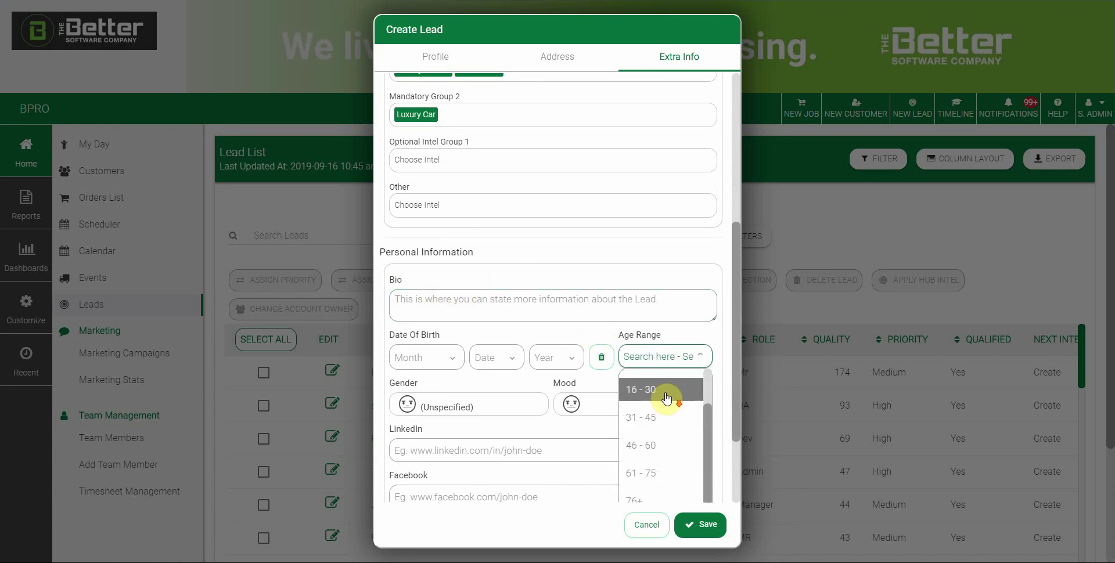
left_click(645, 447)
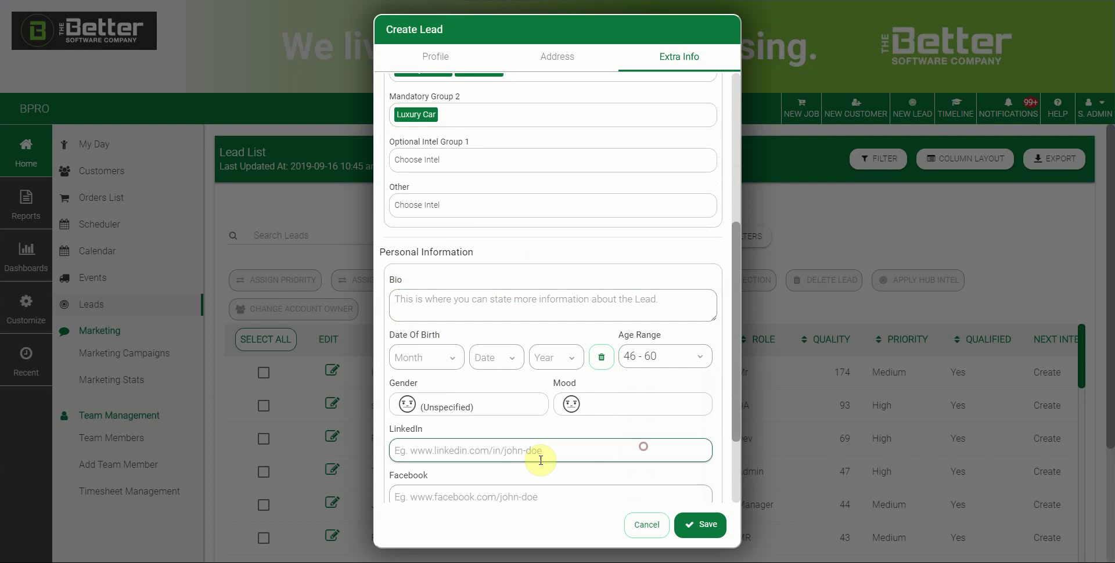
Choose the smiling face as the lead's mood.
left_click(502, 433)
scroll(500, 433, "down", 1)
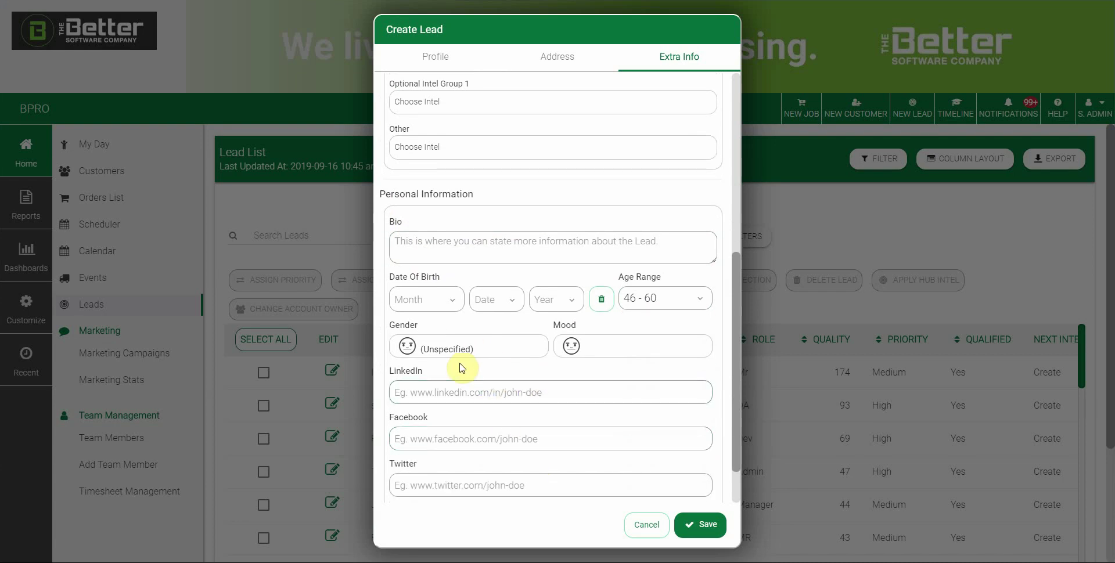
left_click(586, 349)
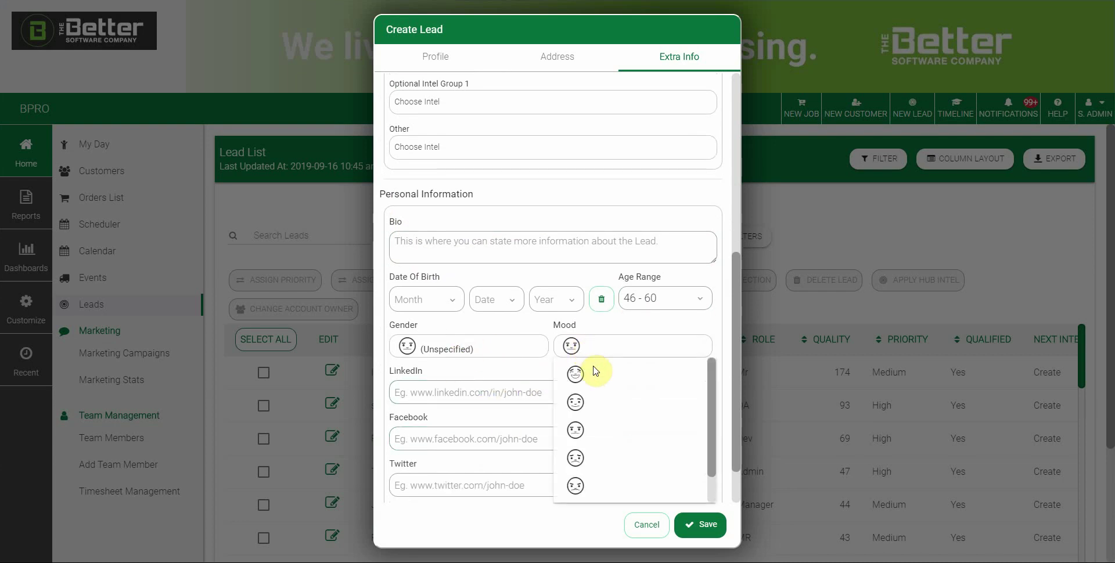
left_click(577, 395)
left_click(570, 405)
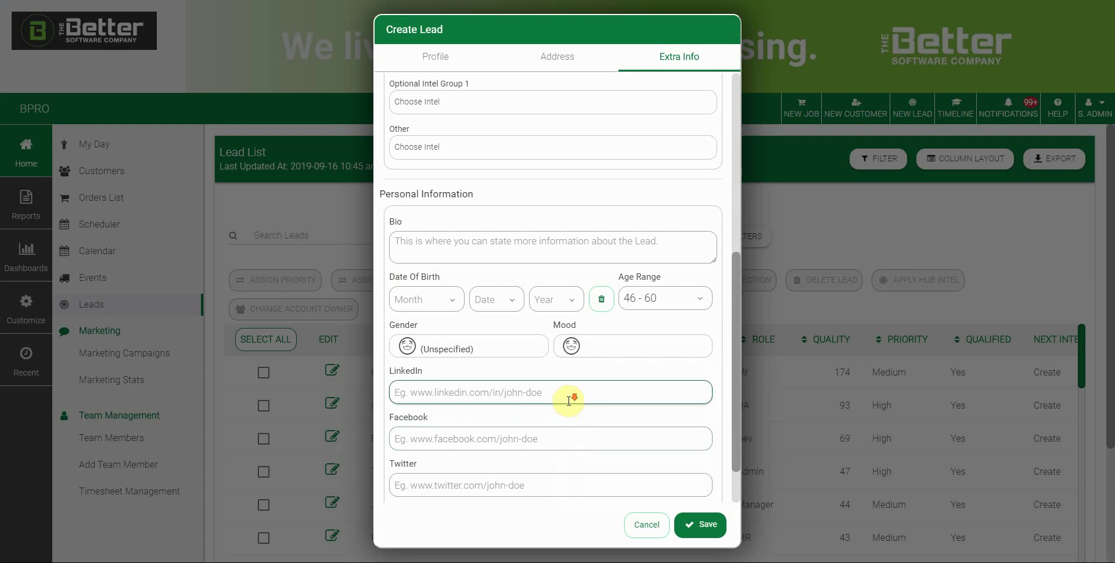
scroll(570, 395, "down", 1)
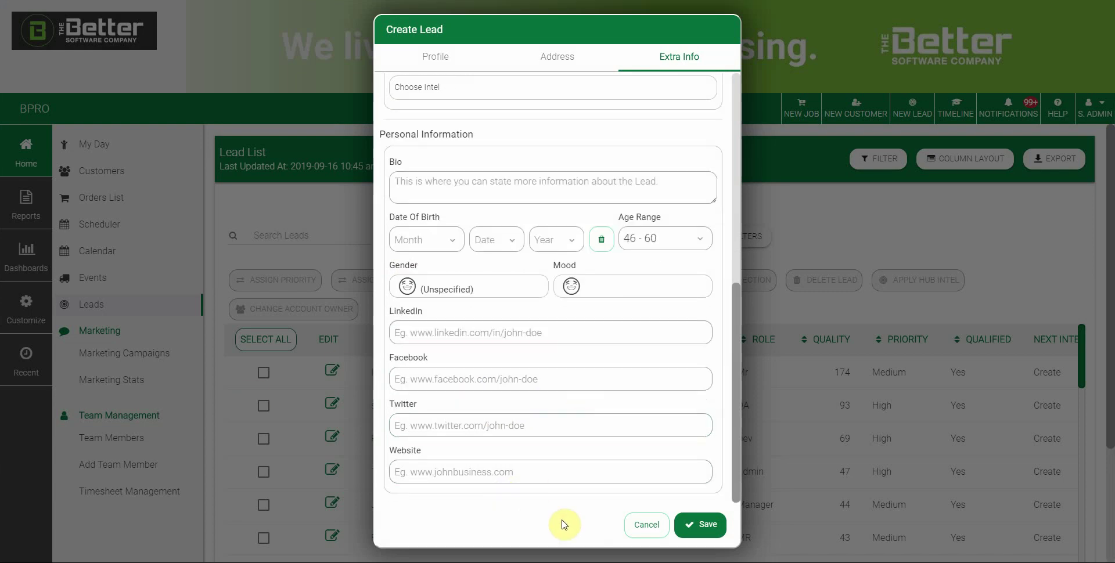
scroll(622, 336, "up", 7)
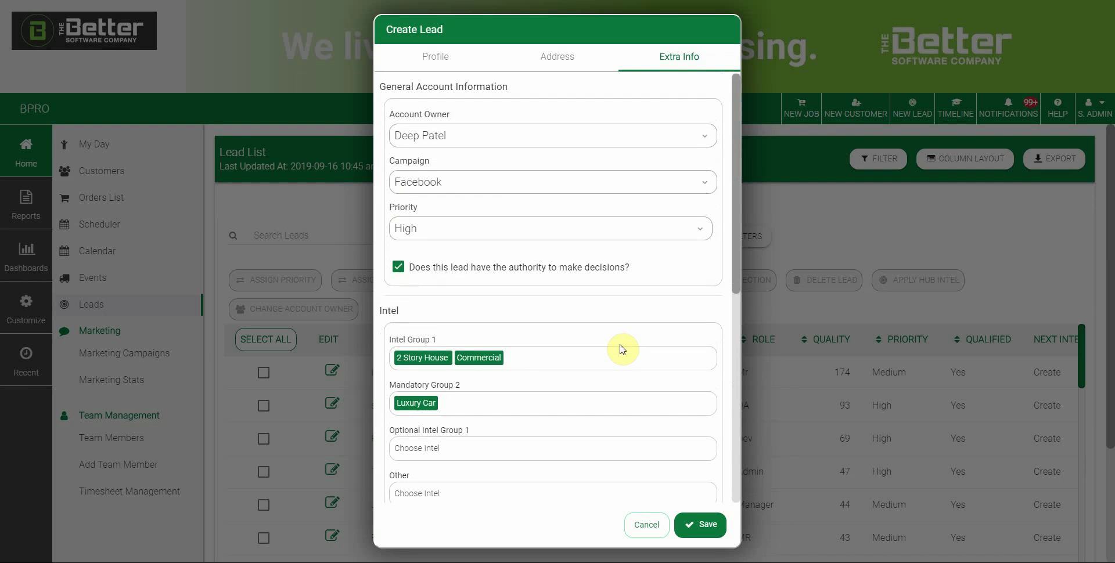
Submit the completed Create Lead form to save the new lead record.
left_click(710, 525)
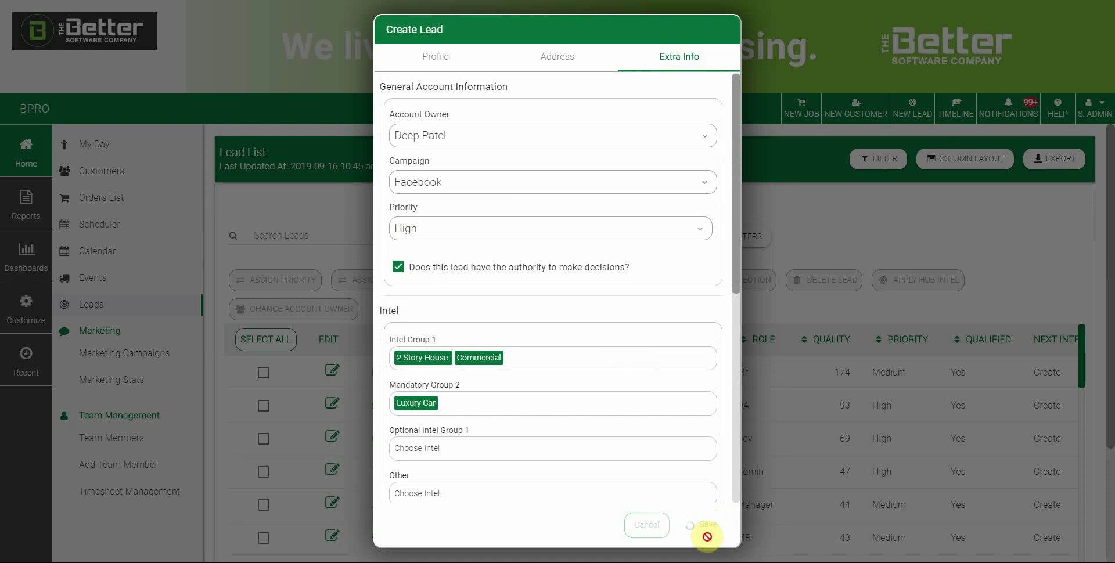